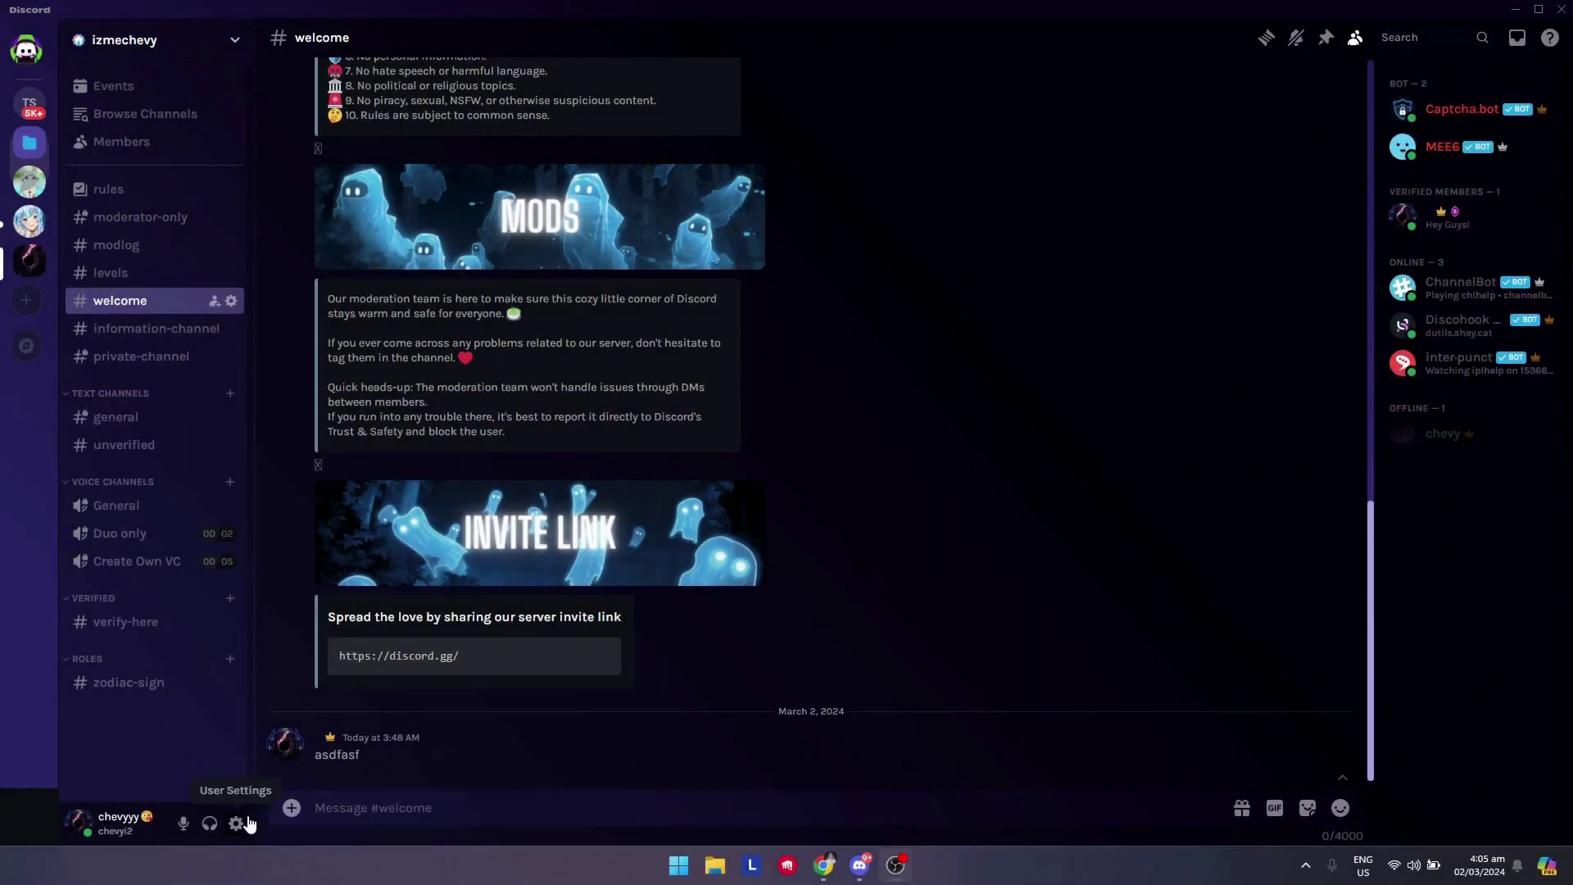
- Turn off the OpenH264 Video Codec in the advanced Voice & Video user settings
{"action": "left_click", "coordinate": [246, 823]}
{"action": "scroll", "coordinate": [459, 557], "scroll_direction": "down", "scroll_amount": 2}
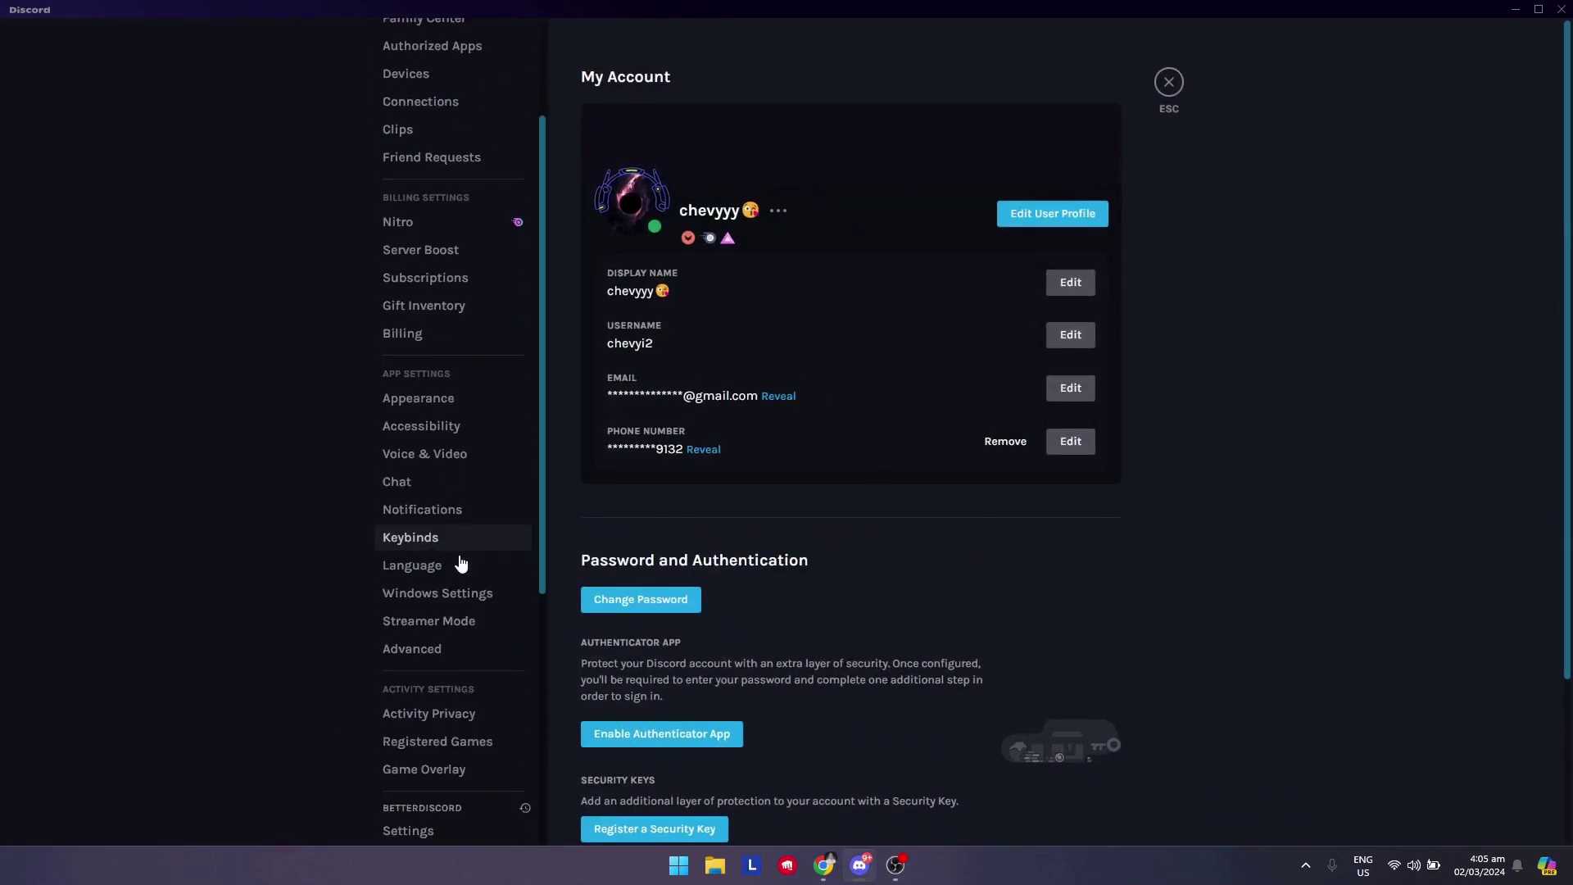
{"action": "left_click", "coordinate": [463, 463]}
{"action": "scroll", "coordinate": [1242, 451], "scroll_direction": "down", "scroll_amount": 5}
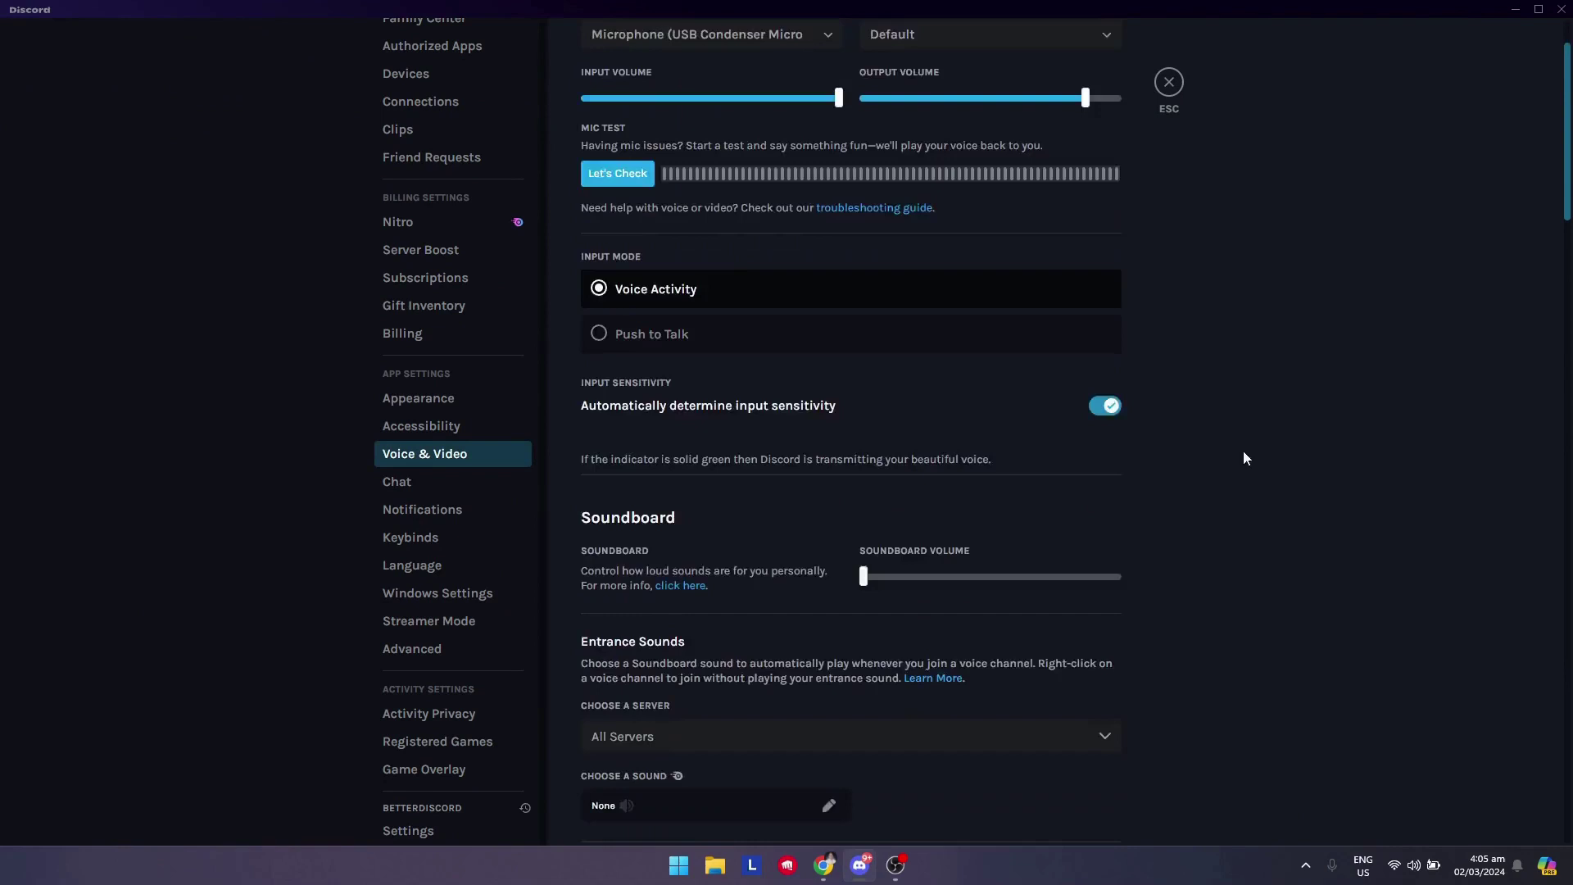
{"action": "scroll", "coordinate": [1229, 424], "scroll_direction": "down", "scroll_amount": 15}
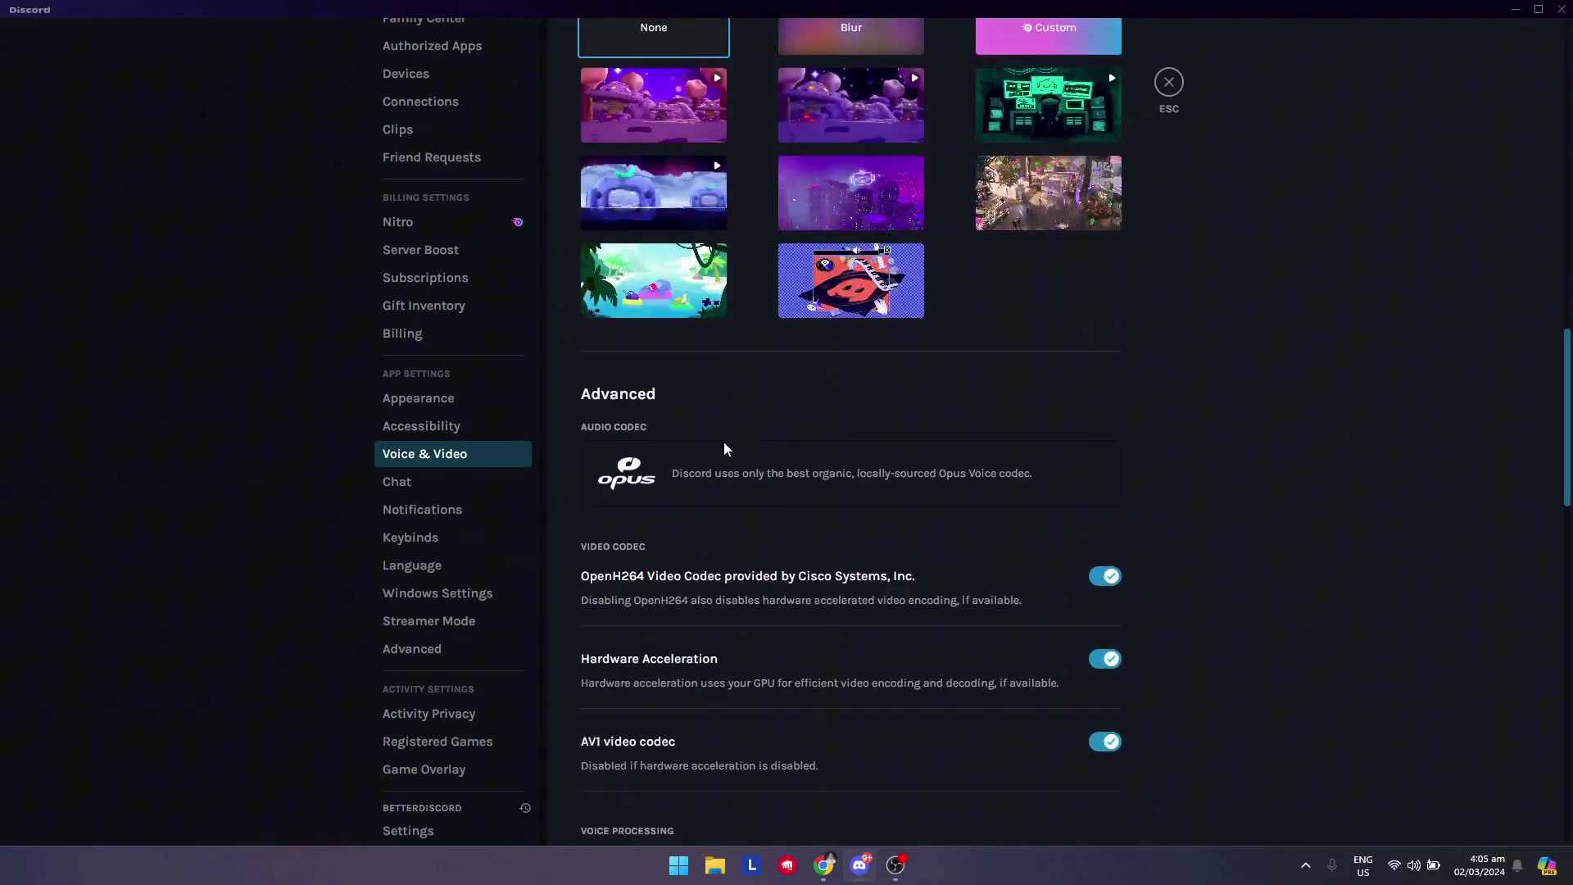
{"action": "scroll", "coordinate": [726, 449], "scroll_direction": "down", "scroll_amount": 2}
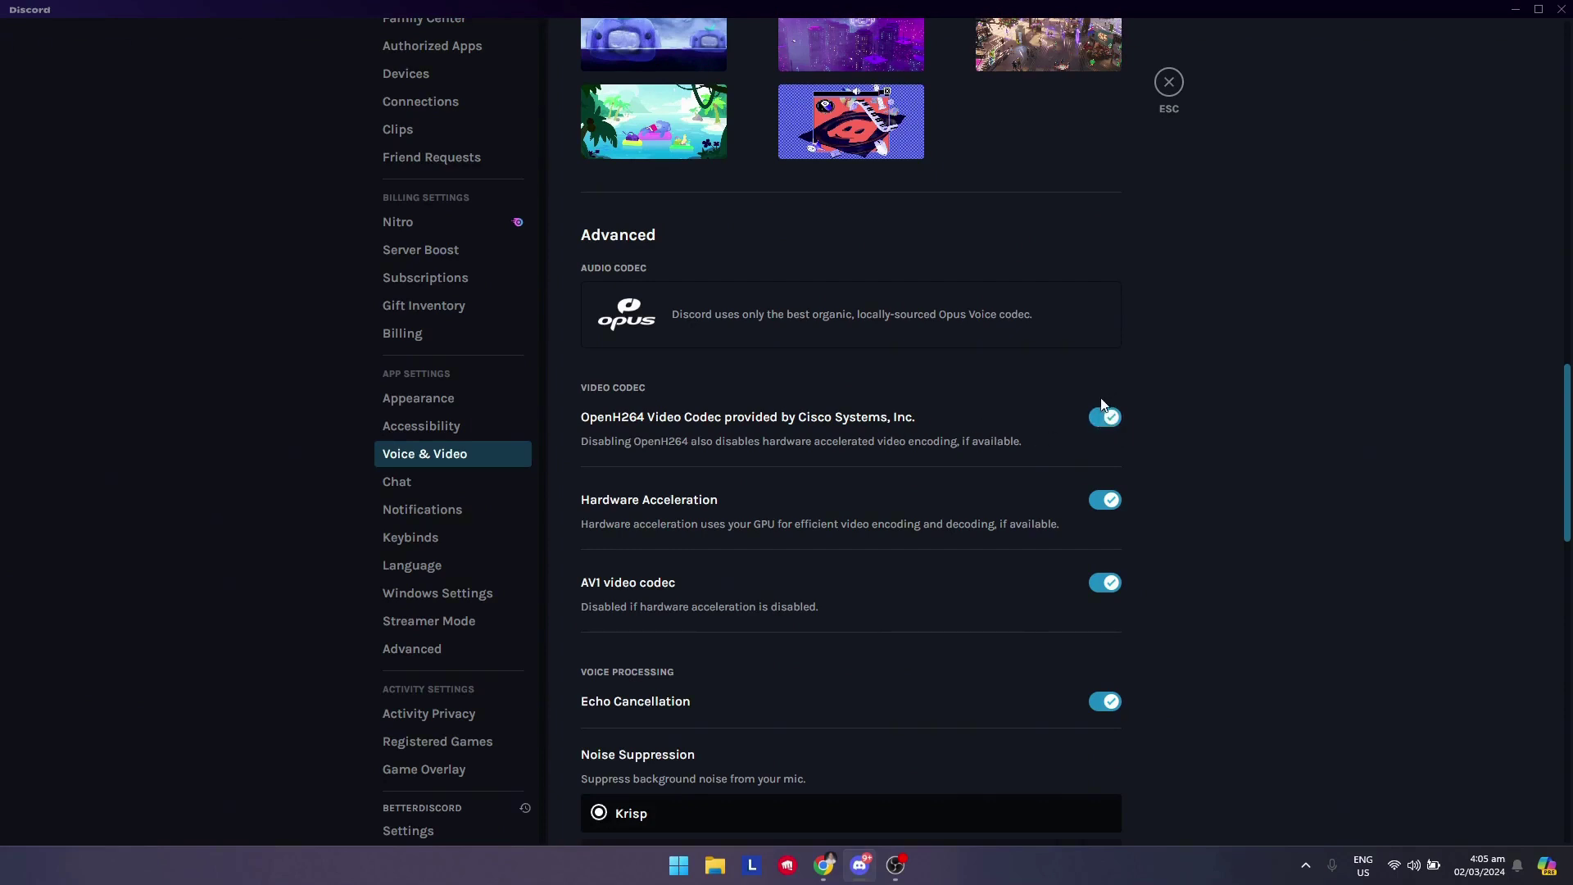
{"action": "left_click", "coordinate": [1105, 418]}
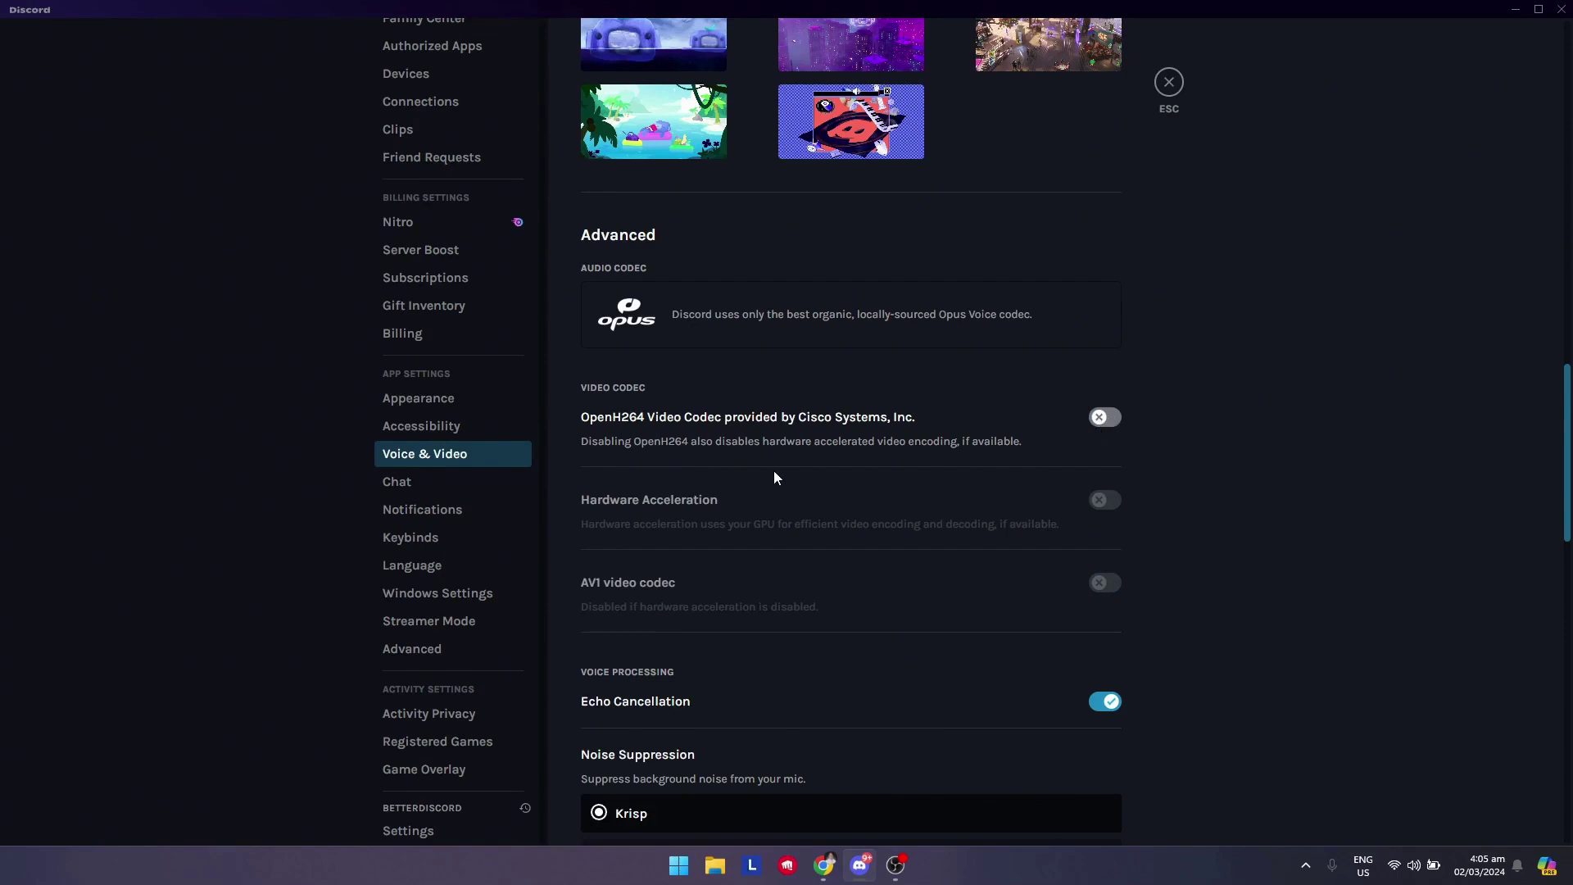
- Turn the OpenH264 Video Codec back on and switch off Hardware Acceleration instead
{"action": "scroll", "coordinate": [811, 426], "scroll_direction": "down", "scroll_amount": 1}
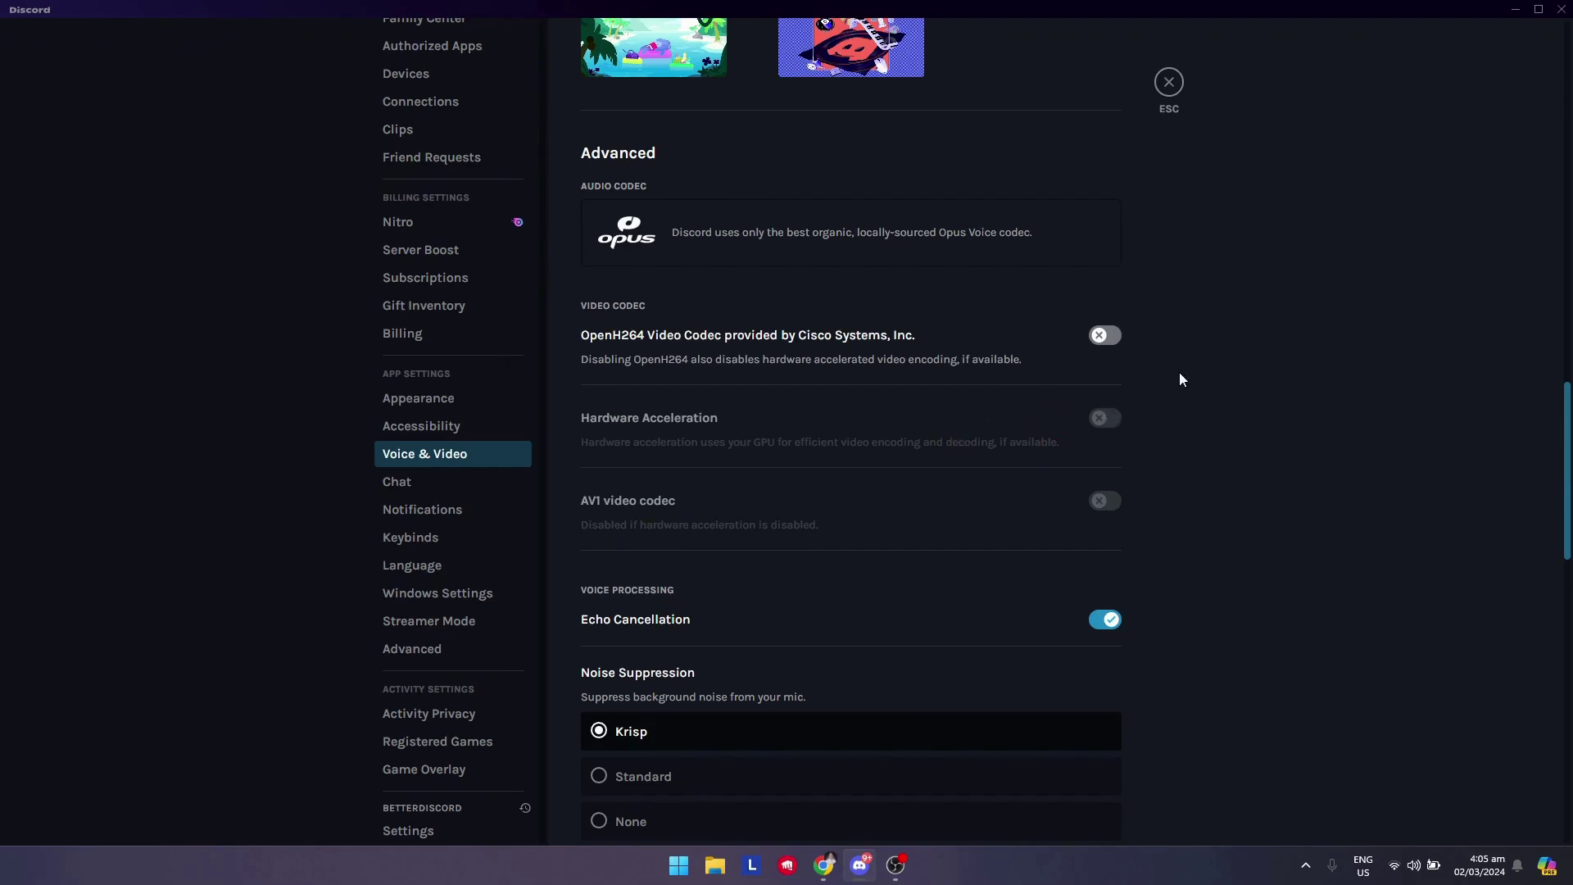
{"action": "scroll", "coordinate": [1170, 385], "scroll_direction": "down", "scroll_amount": 1}
{"action": "scroll", "coordinate": [1169, 386], "scroll_direction": "down", "scroll_amount": 1}
{"action": "scroll", "coordinate": [1166, 381], "scroll_direction": "up", "scroll_amount": 4}
{"action": "scroll", "coordinate": [1166, 386], "scroll_direction": "down", "scroll_amount": 3}
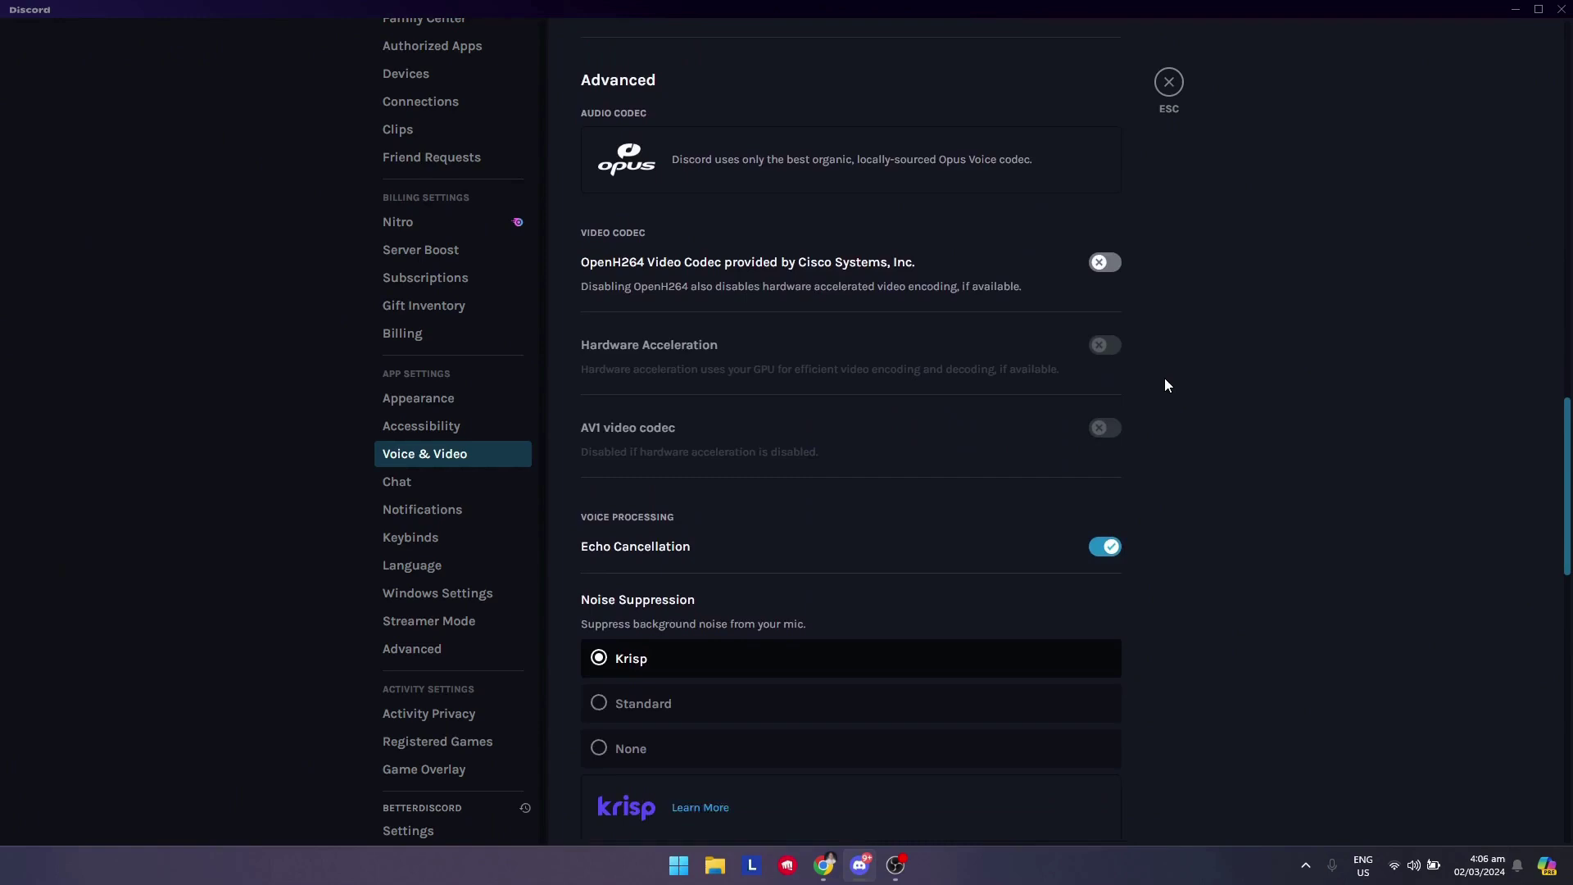
{"action": "scroll", "coordinate": [1147, 386], "scroll_direction": "up", "scroll_amount": 2}
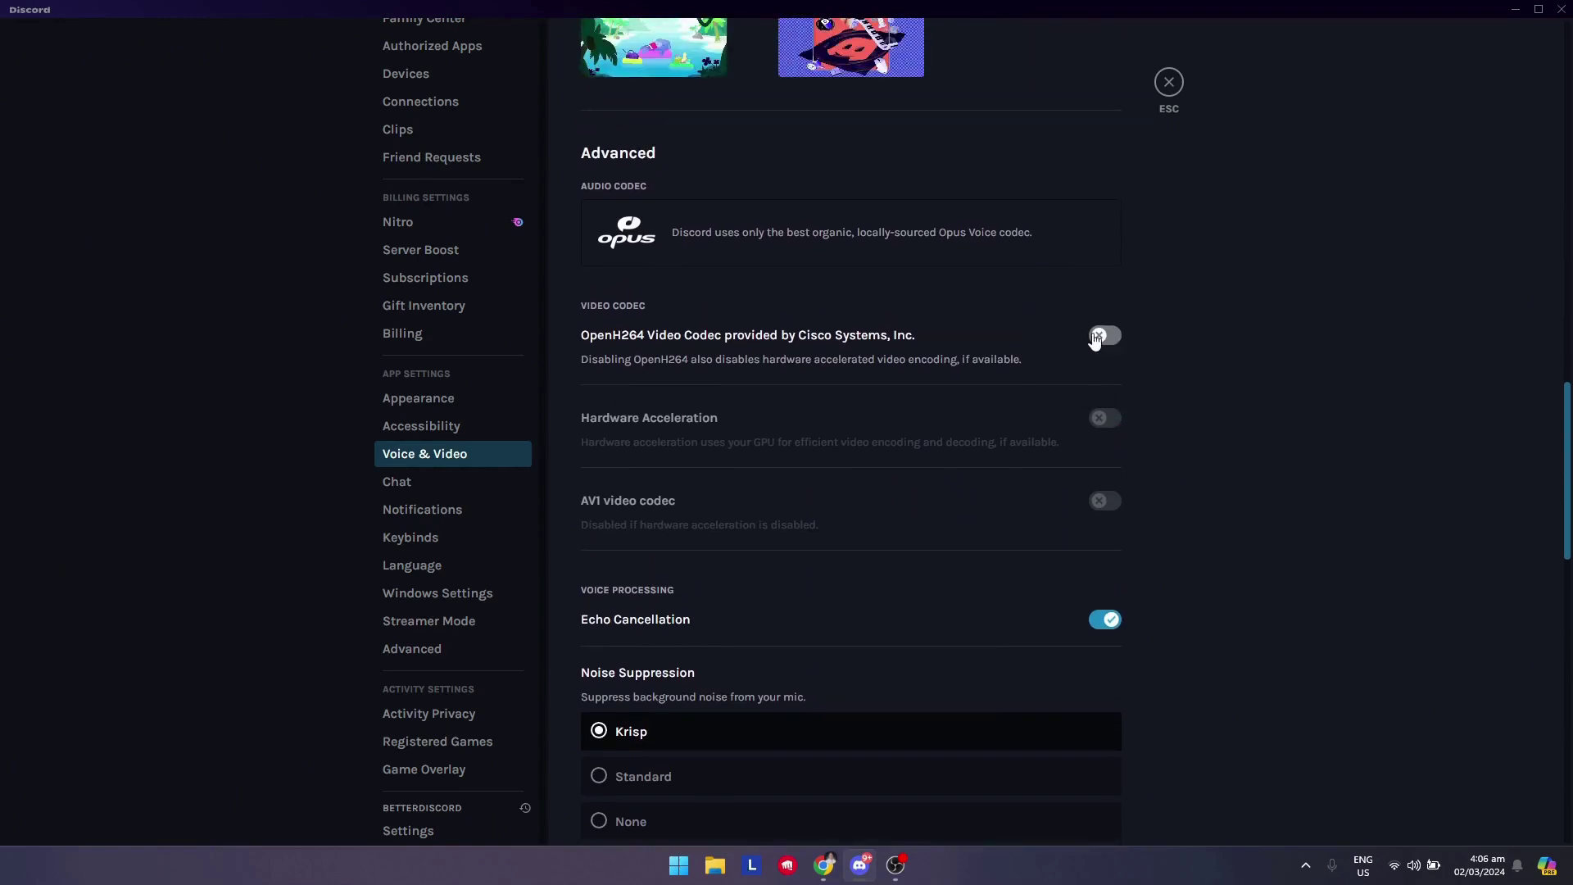
{"action": "left_click", "coordinate": [1102, 344]}
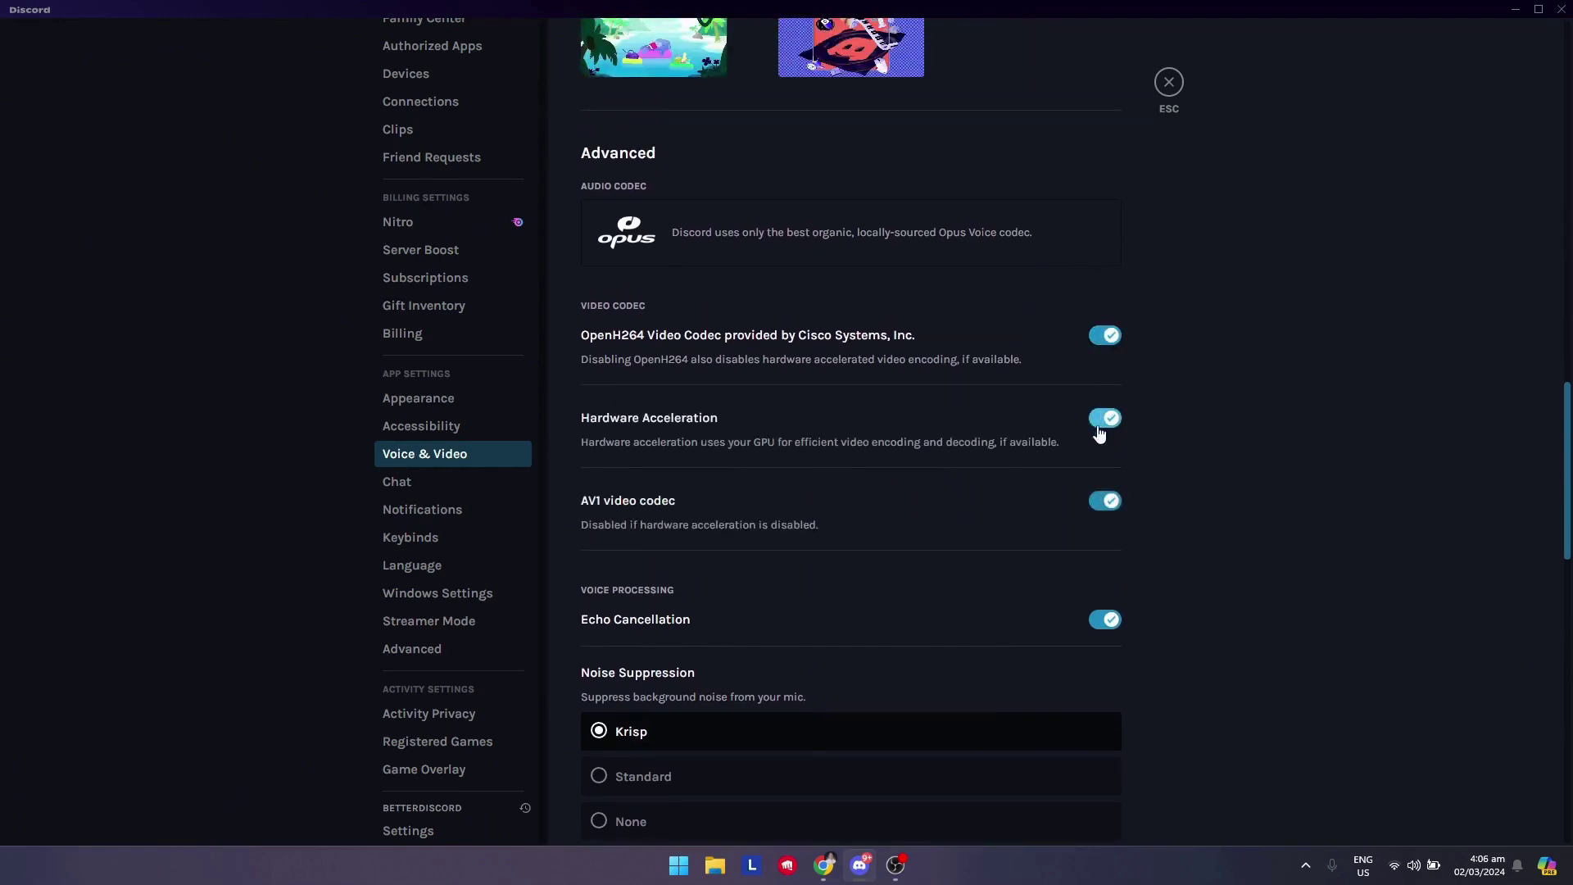
{"action": "left_click", "coordinate": [1104, 420]}
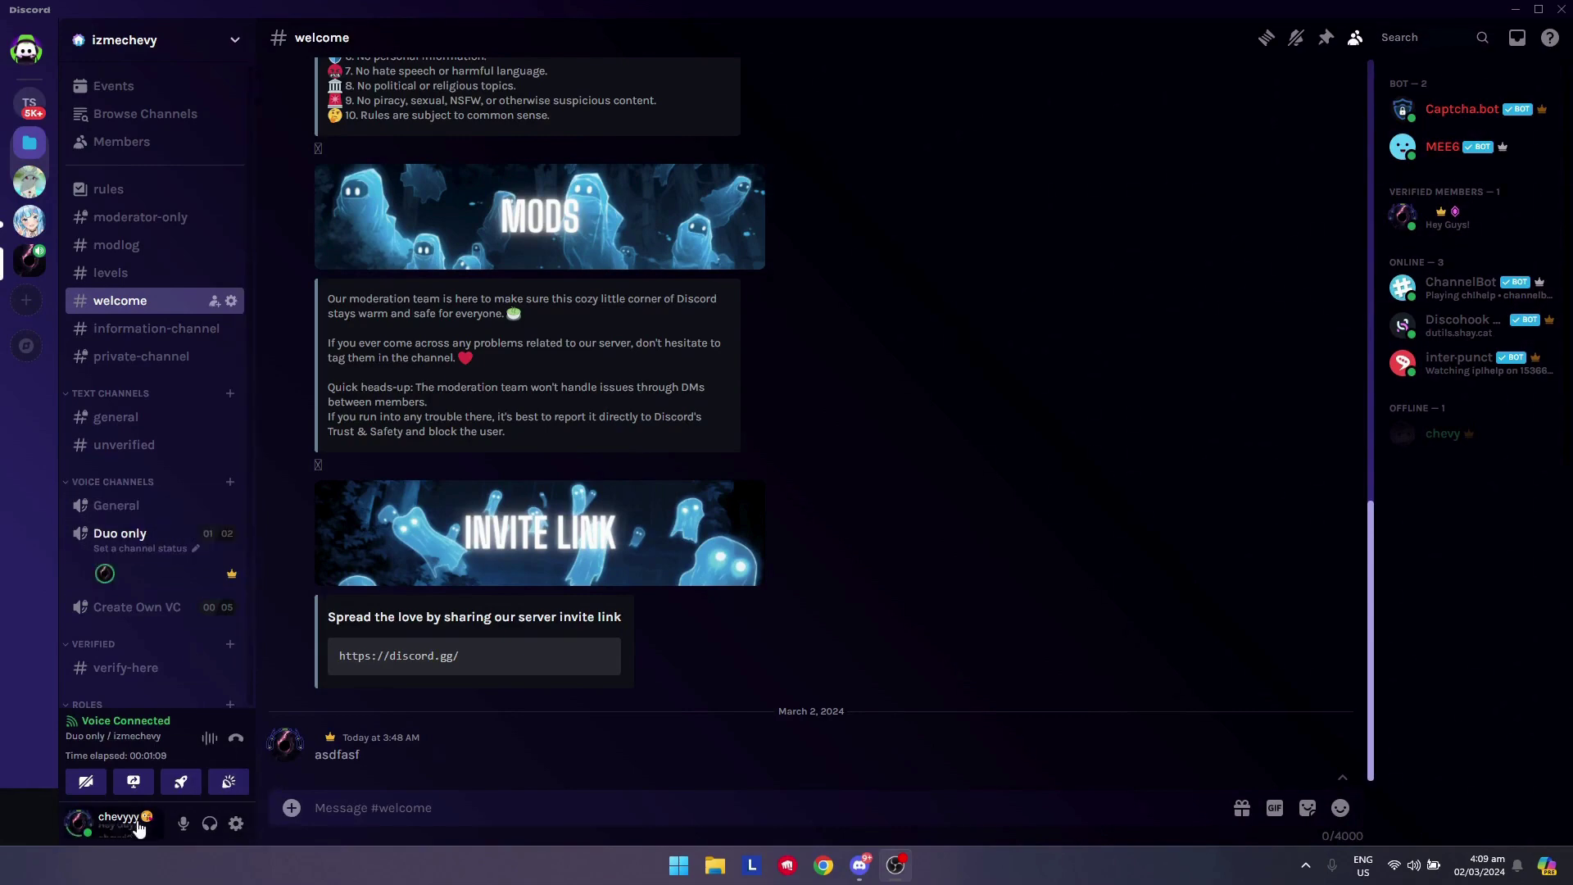
- Start a screen share in the Duo only voice channel with the #welcome Discord window as the source
{"action": "left_click", "coordinate": [134, 782]}
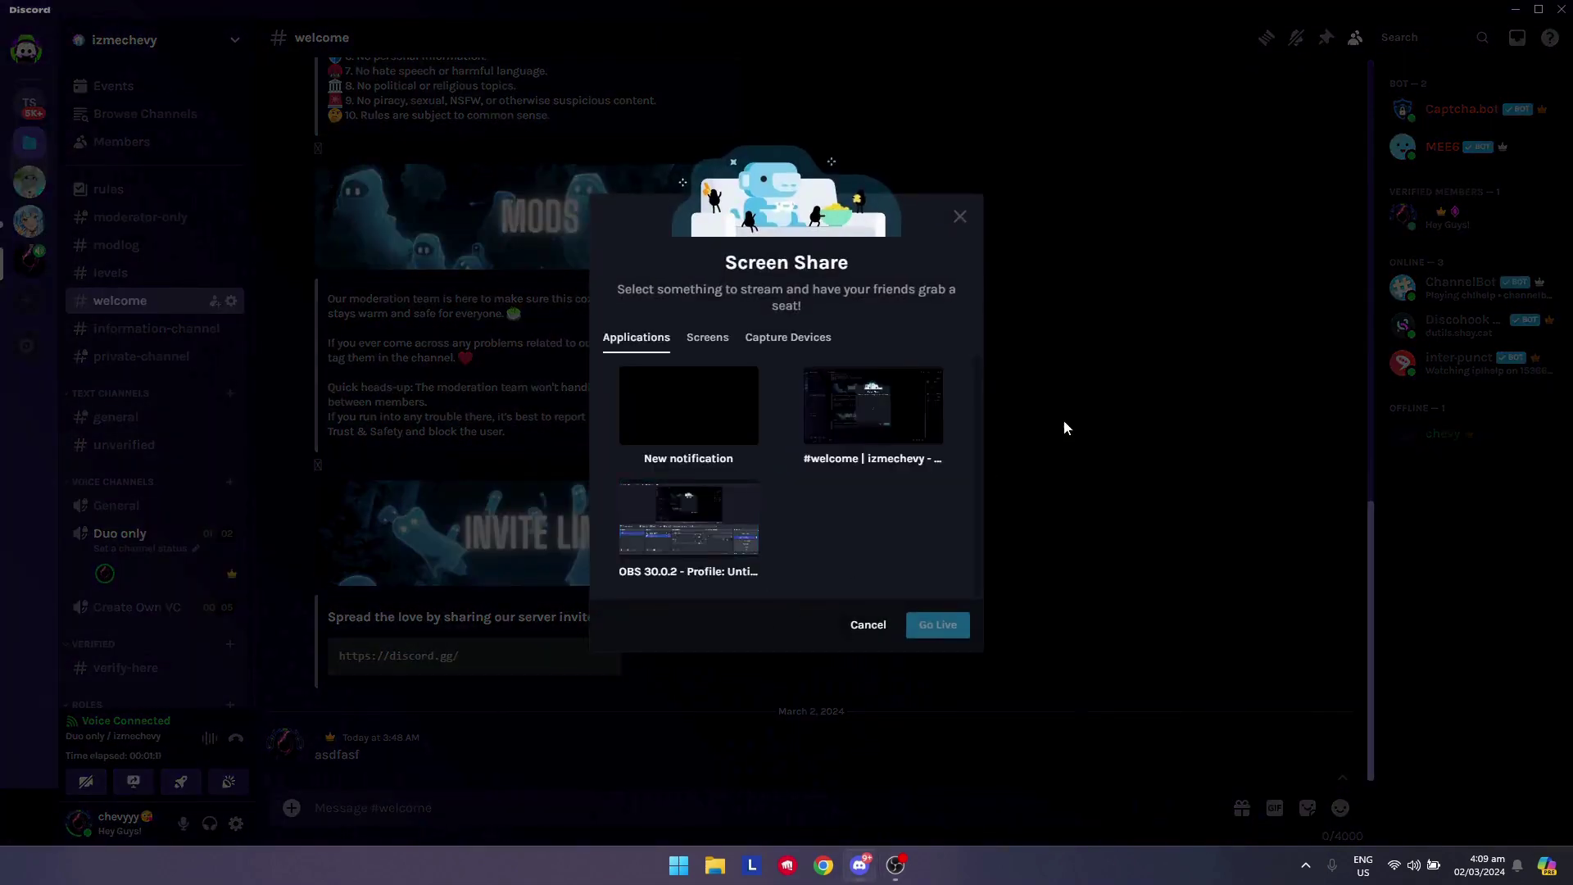
{"action": "left_click", "coordinate": [878, 425]}
{"action": "double_click", "coordinate": [870, 422]}
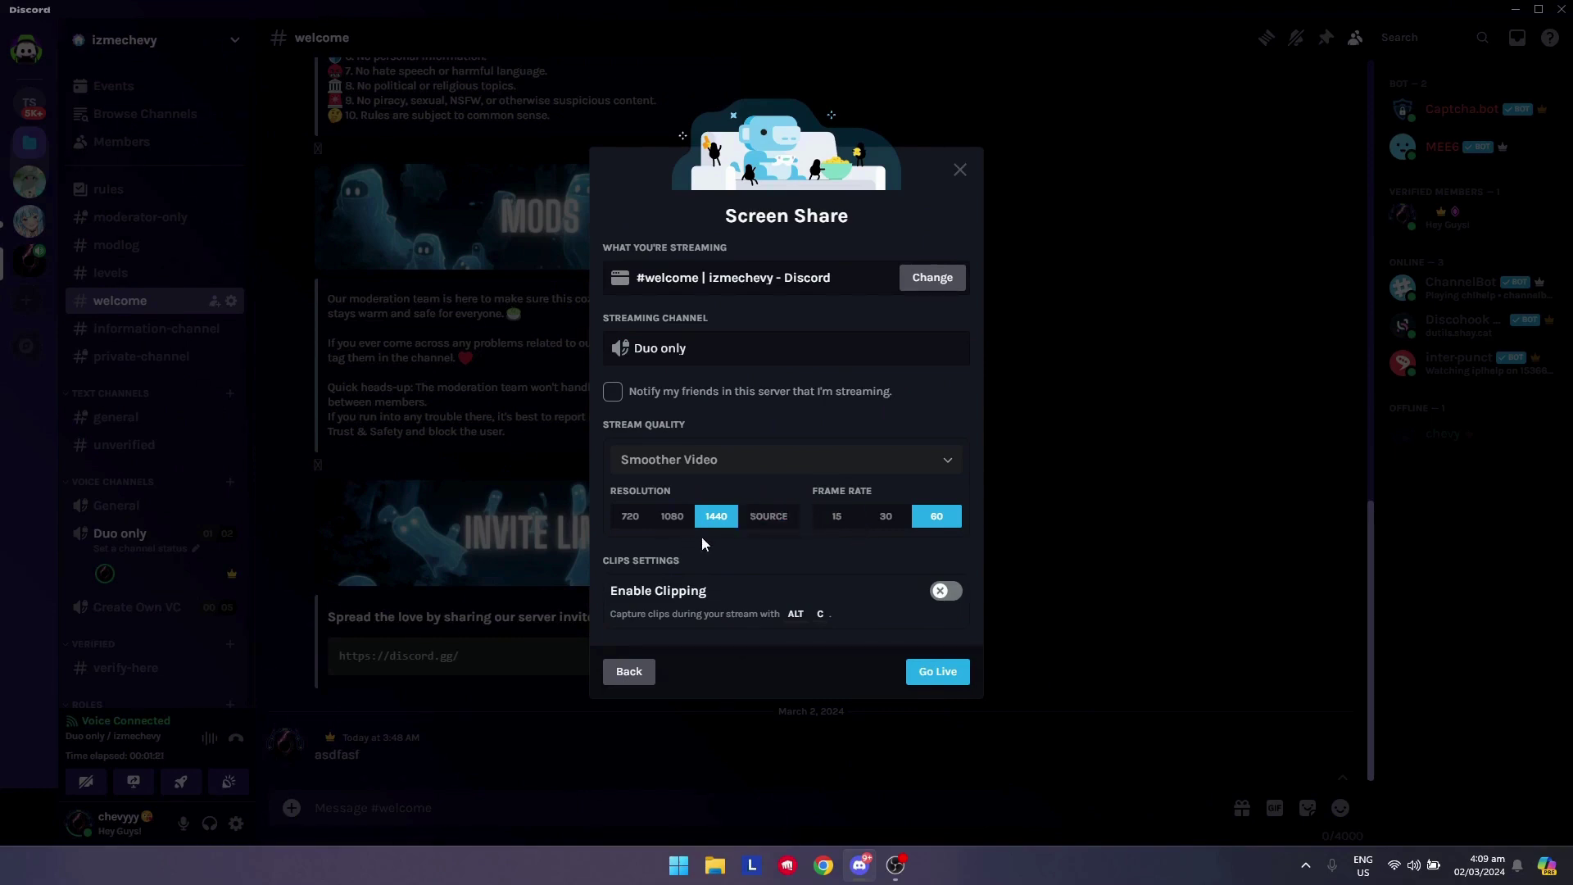
- Try the Source and 1440 resolutions for the stream, then set it to 1080 at a frame rate of 30
{"action": "left_click", "coordinate": [774, 528]}
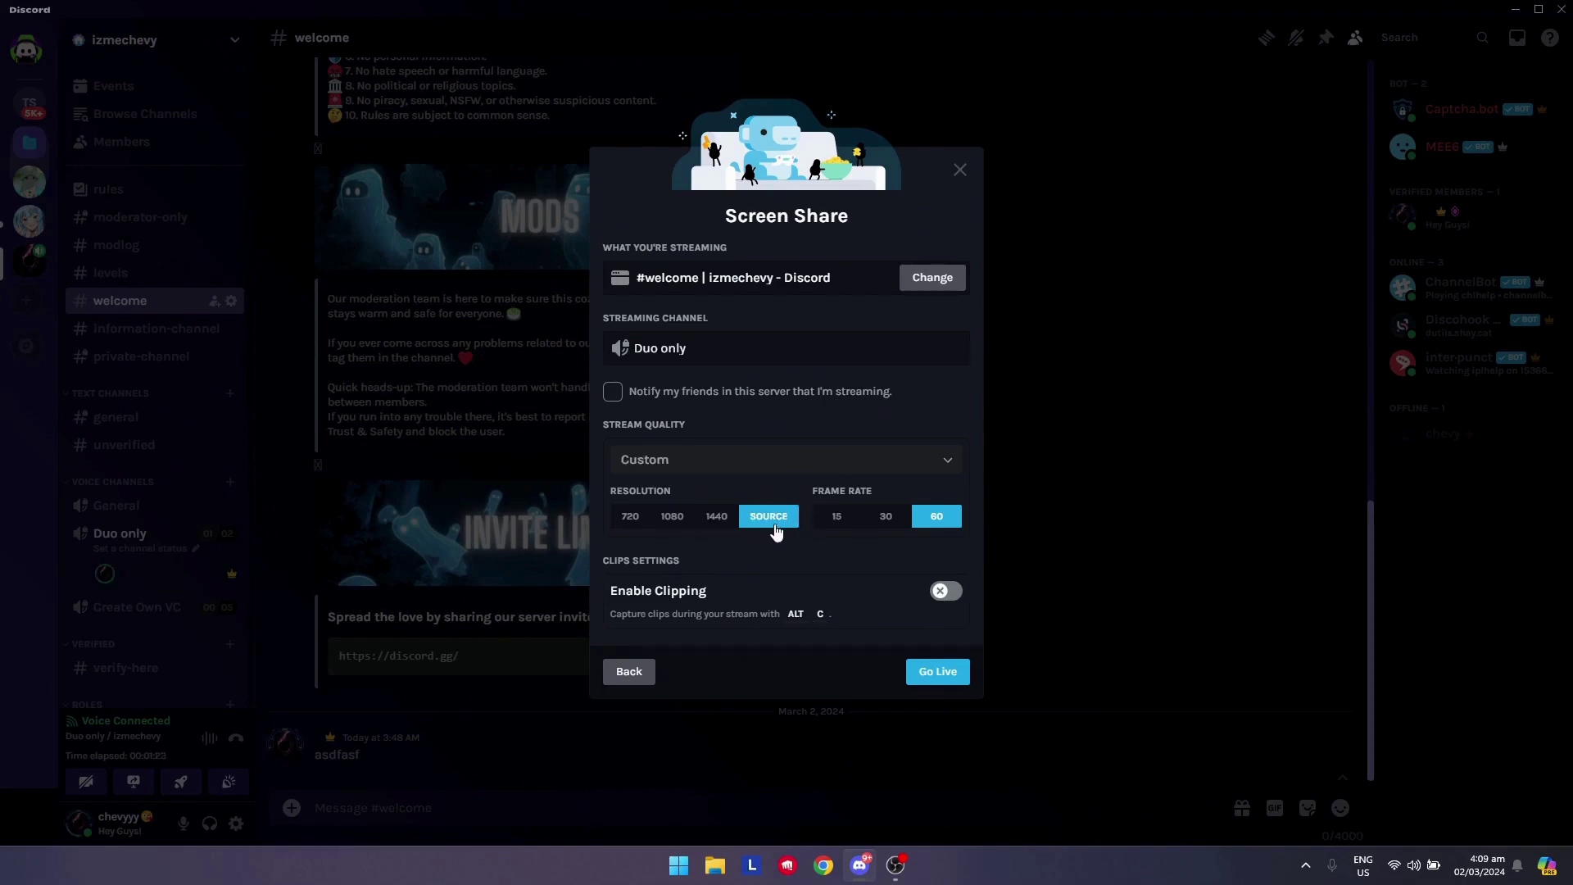
{"action": "left_click", "coordinate": [725, 527]}
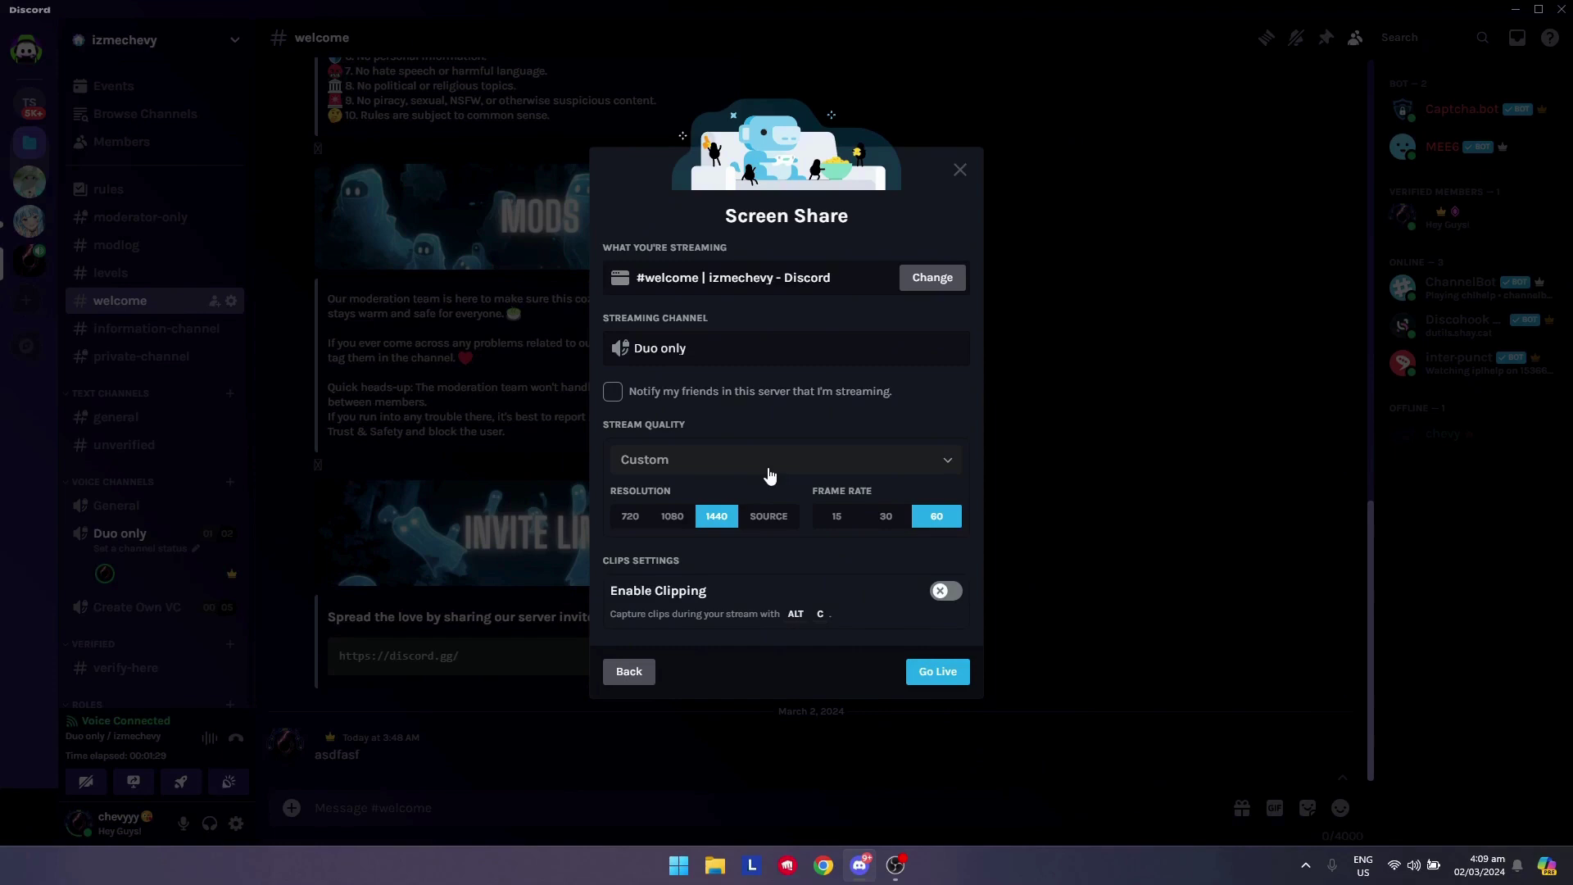
{"action": "left_click", "coordinate": [674, 524]}
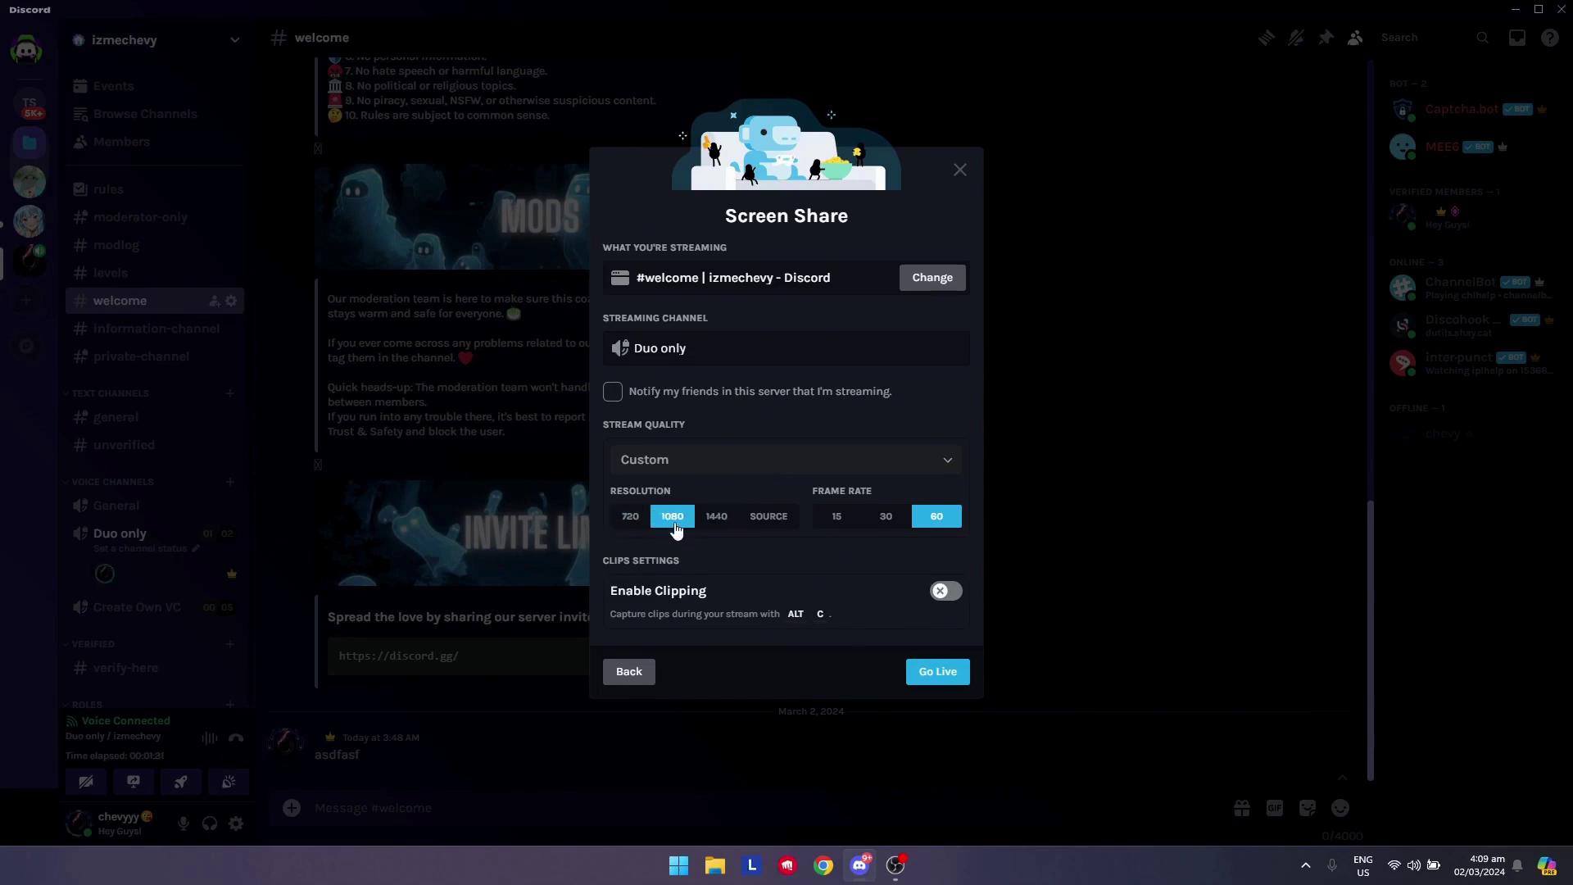
{"action": "left_click", "coordinate": [875, 519]}
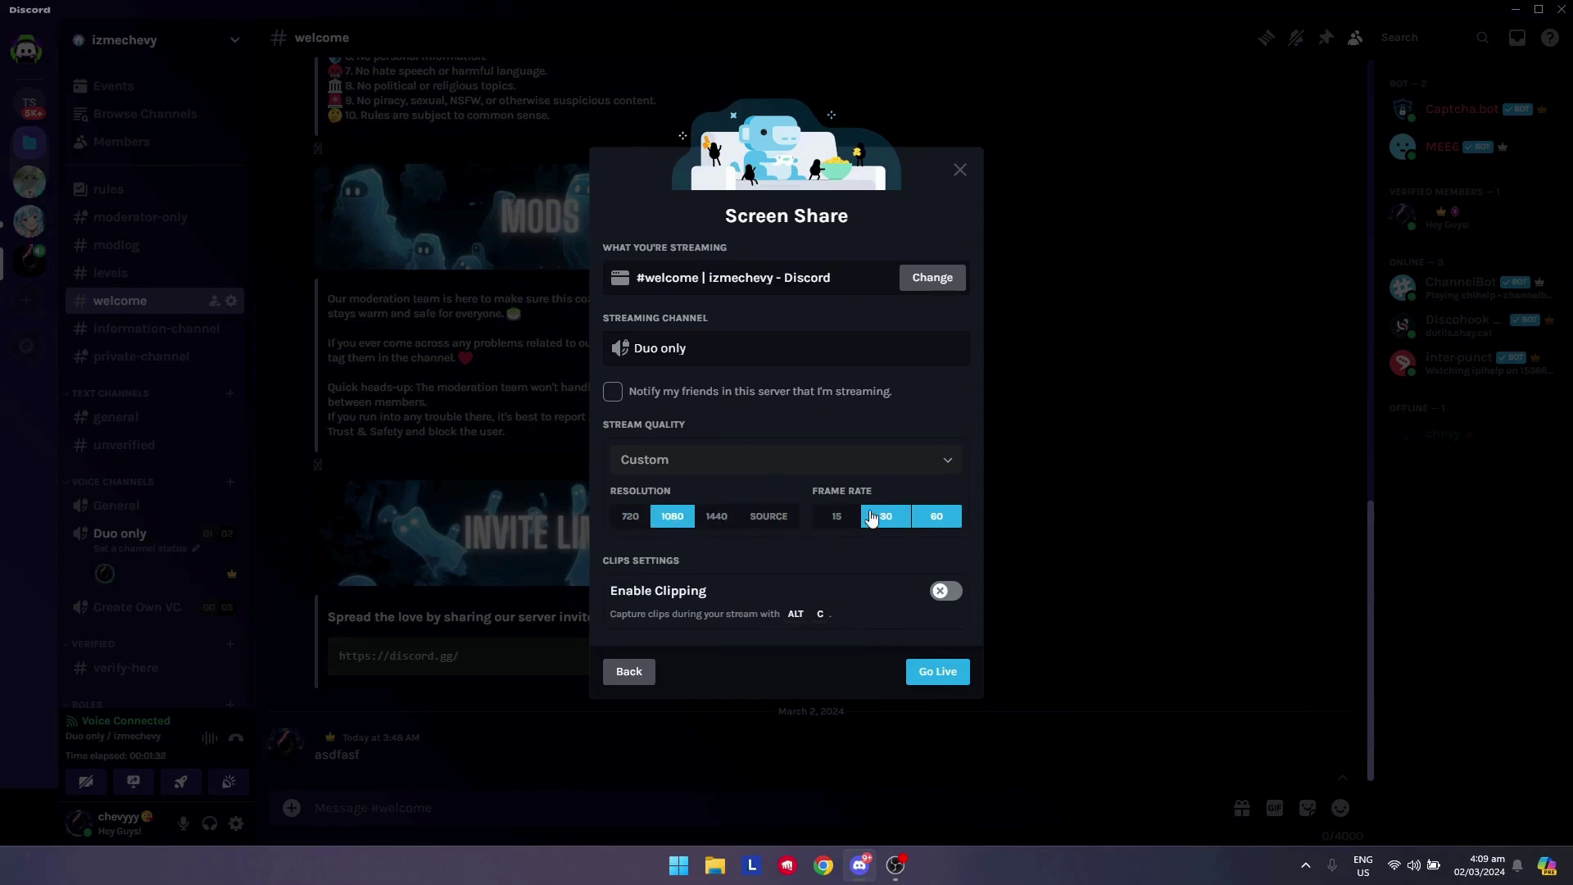
{"action": "left_click", "coordinate": [868, 466]}
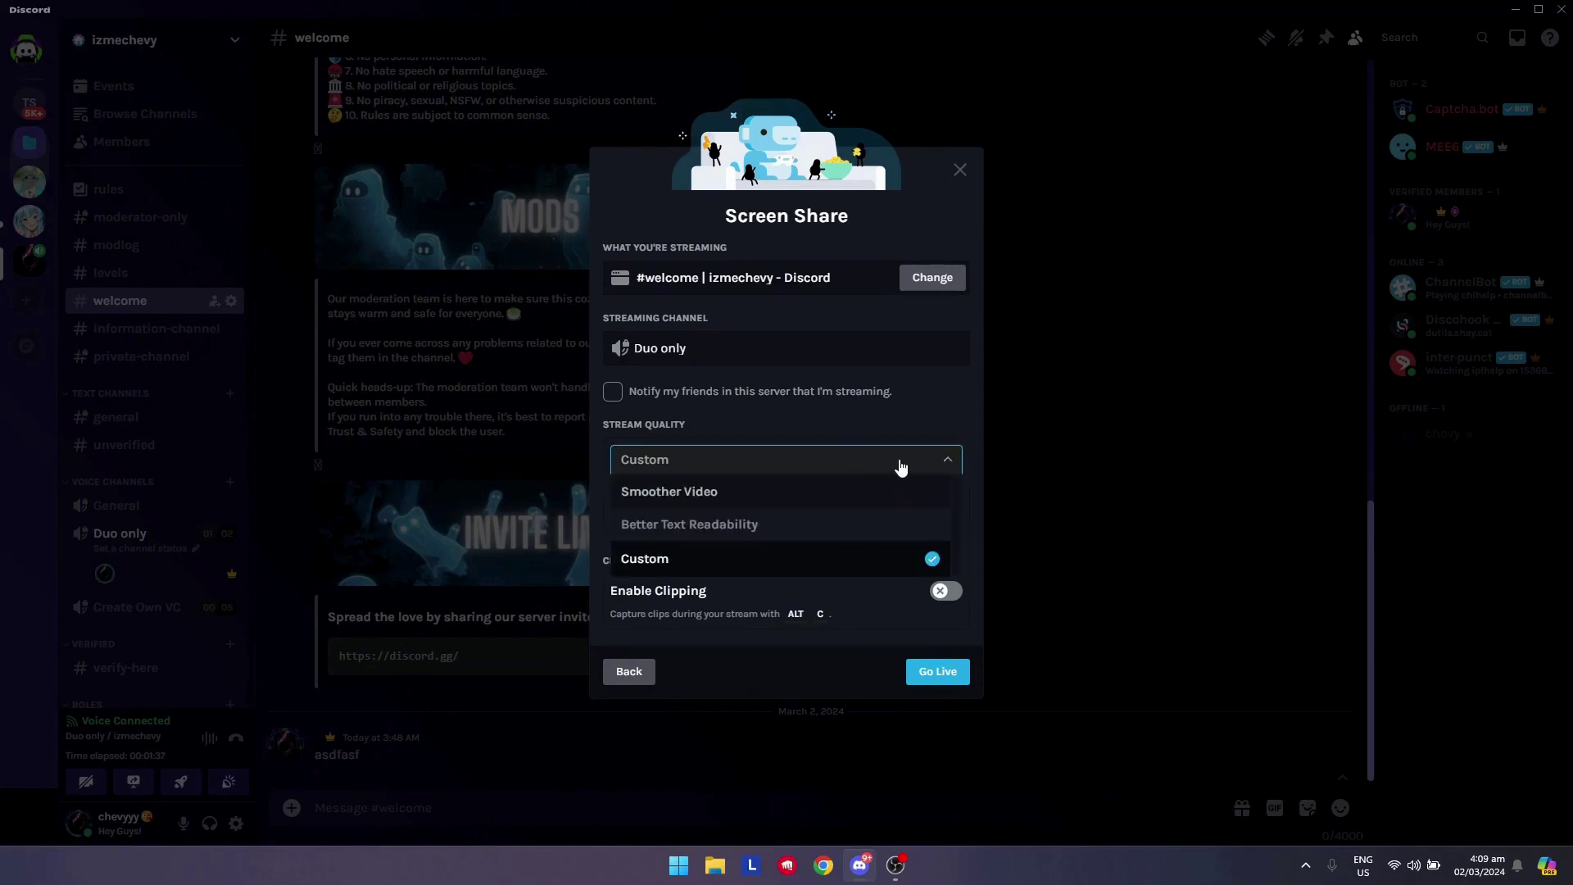
{"action": "left_click", "coordinate": [901, 467]}
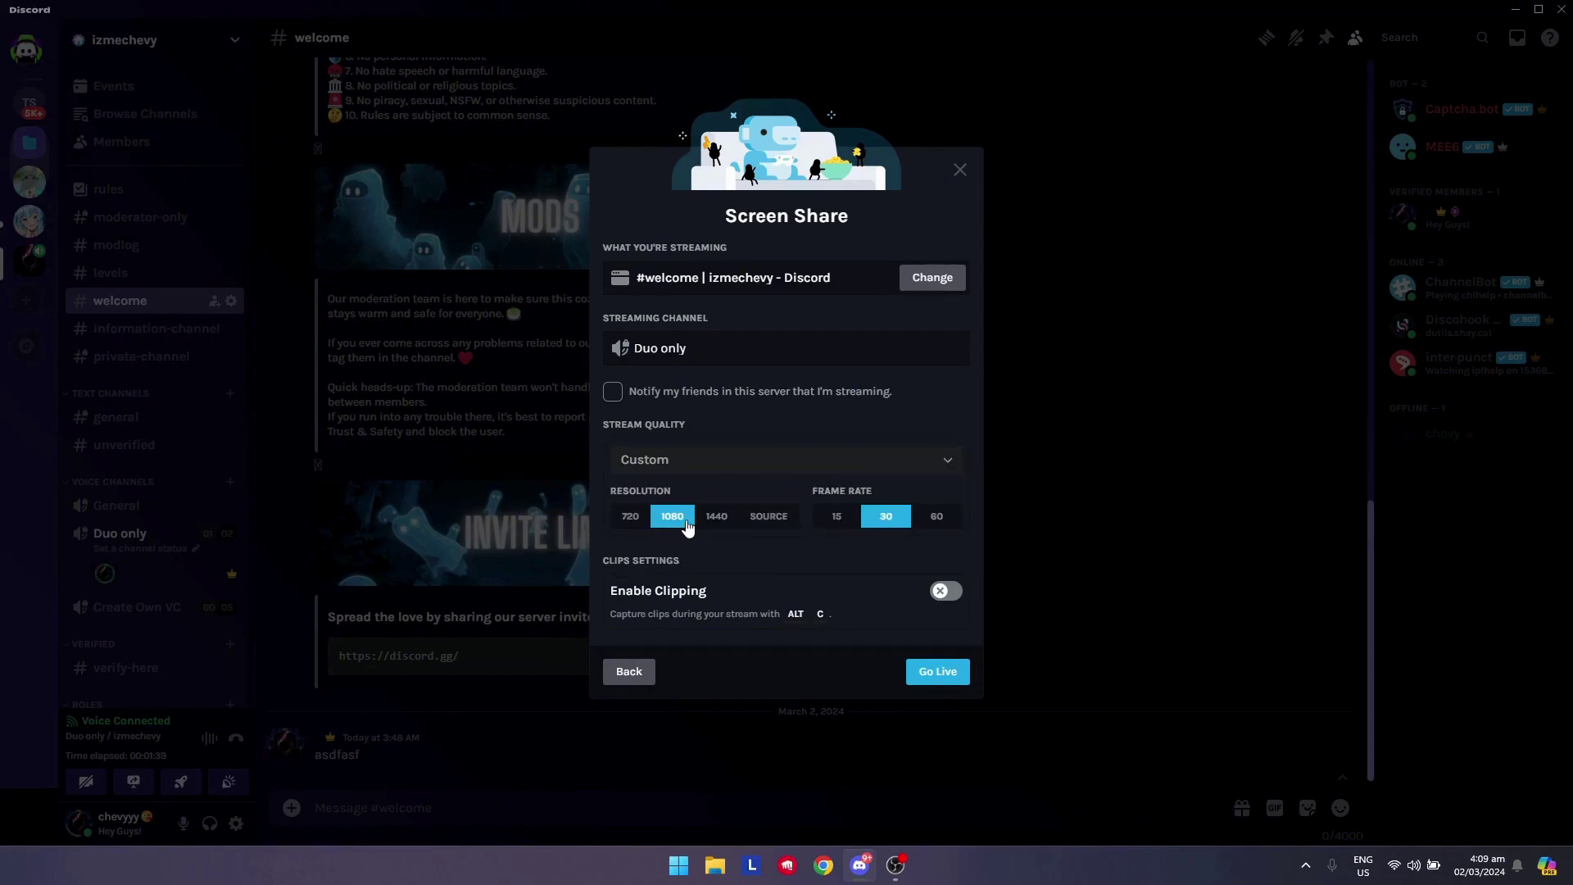
- Set the stream quality to Better Text Readability and go live
{"action": "left_click", "coordinate": [799, 463]}
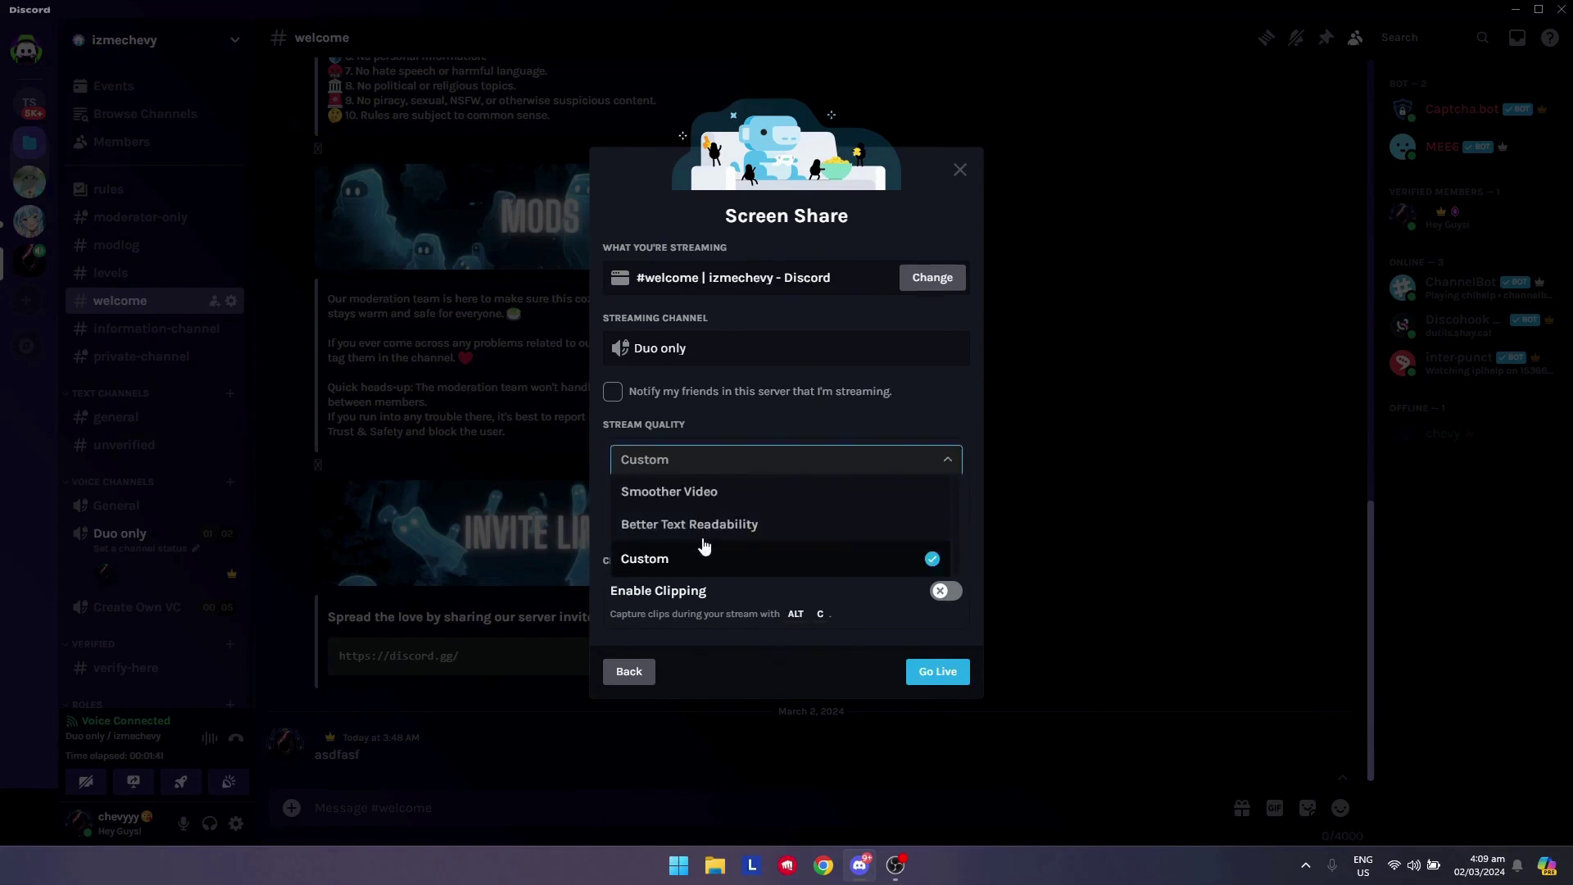
{"action": "left_click", "coordinate": [743, 533]}
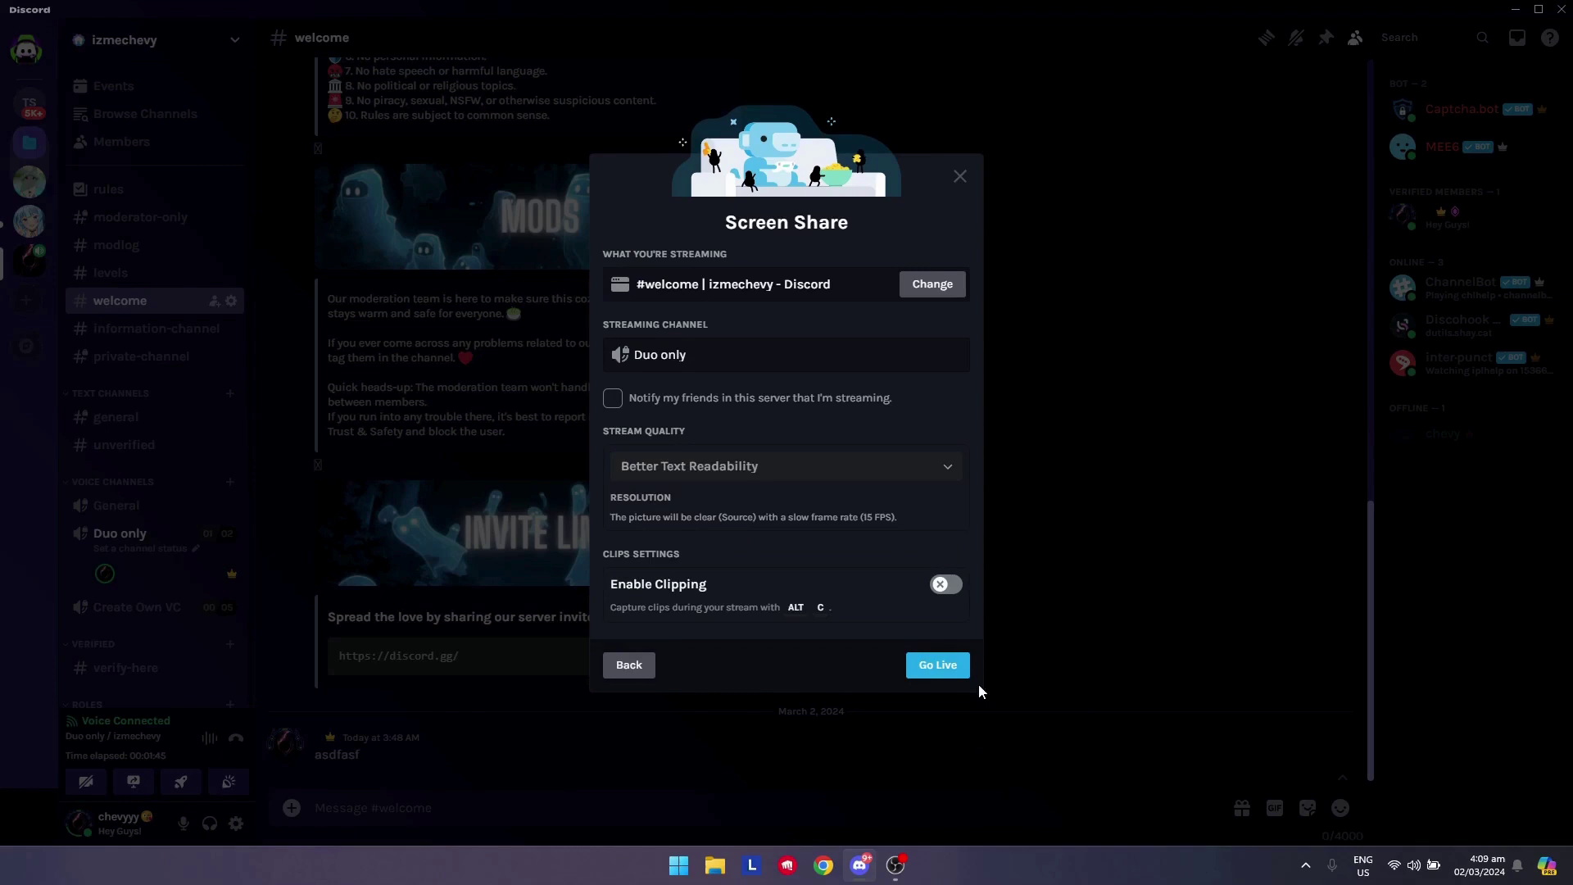
{"action": "left_click", "coordinate": [938, 665]}
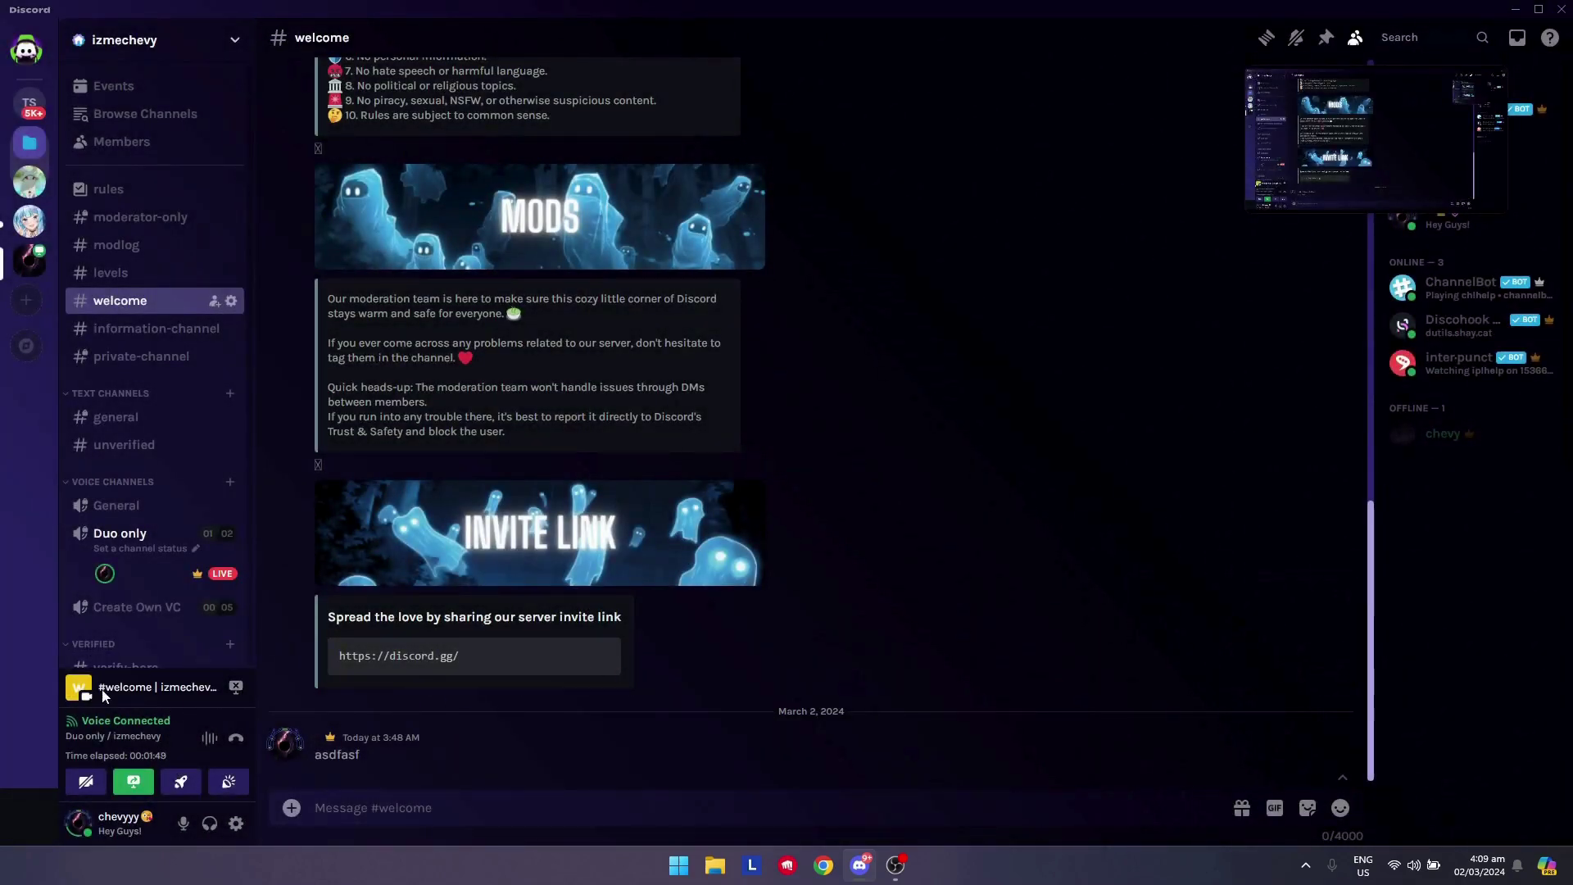
- Stop the screen share and disconnect from the Duo only voice channel
{"action": "left_click_drag", "start_coordinate": [1383, 149], "coordinate": [1236, 238]}
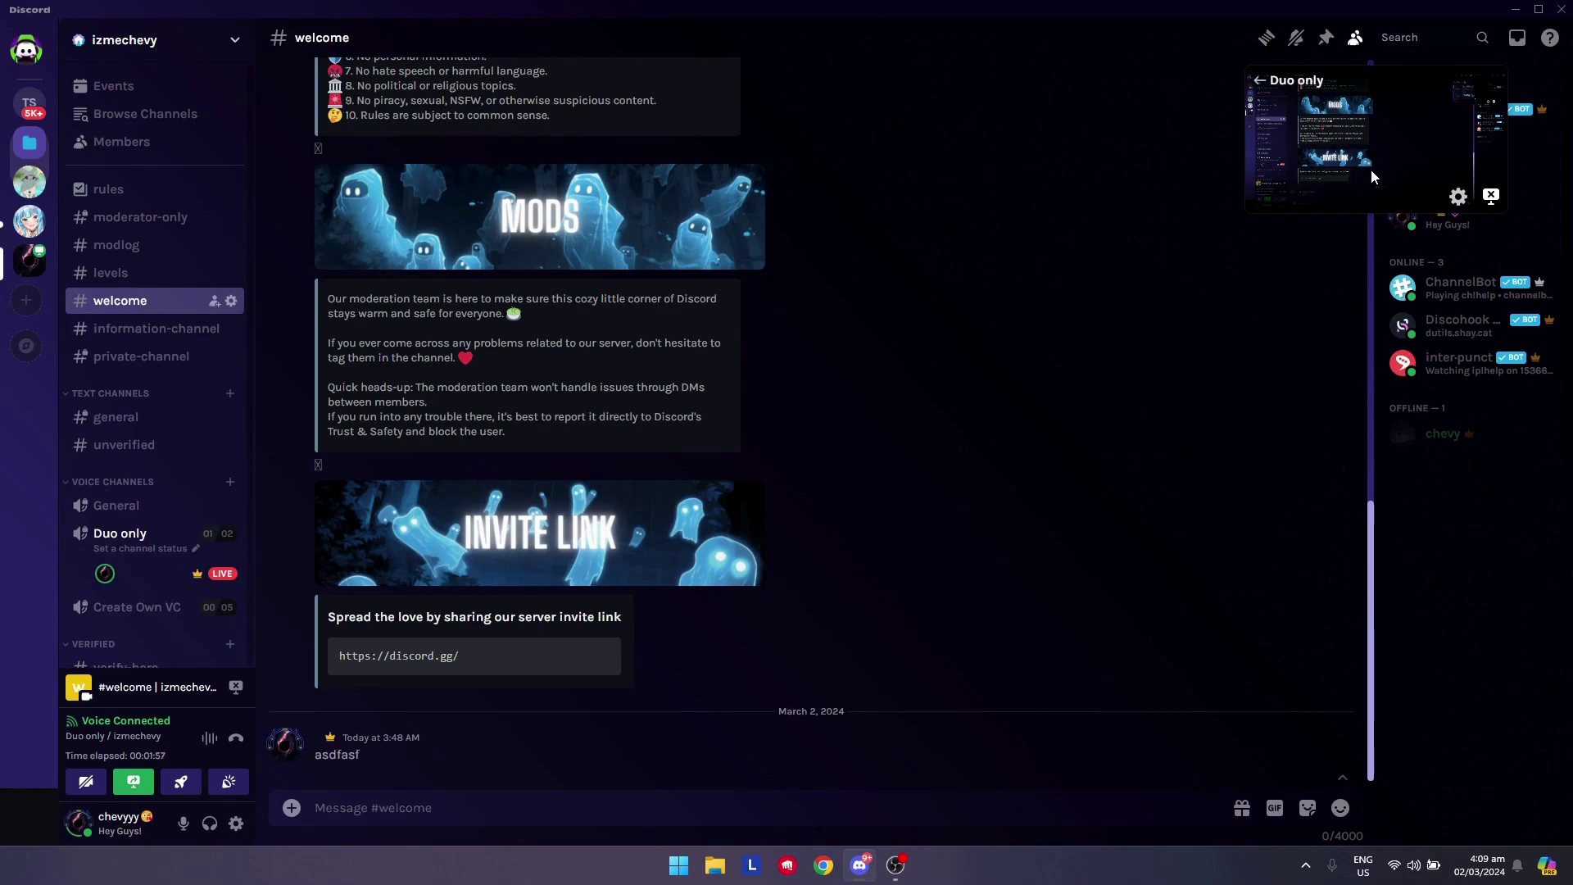
{"action": "left_click", "coordinate": [1491, 197]}
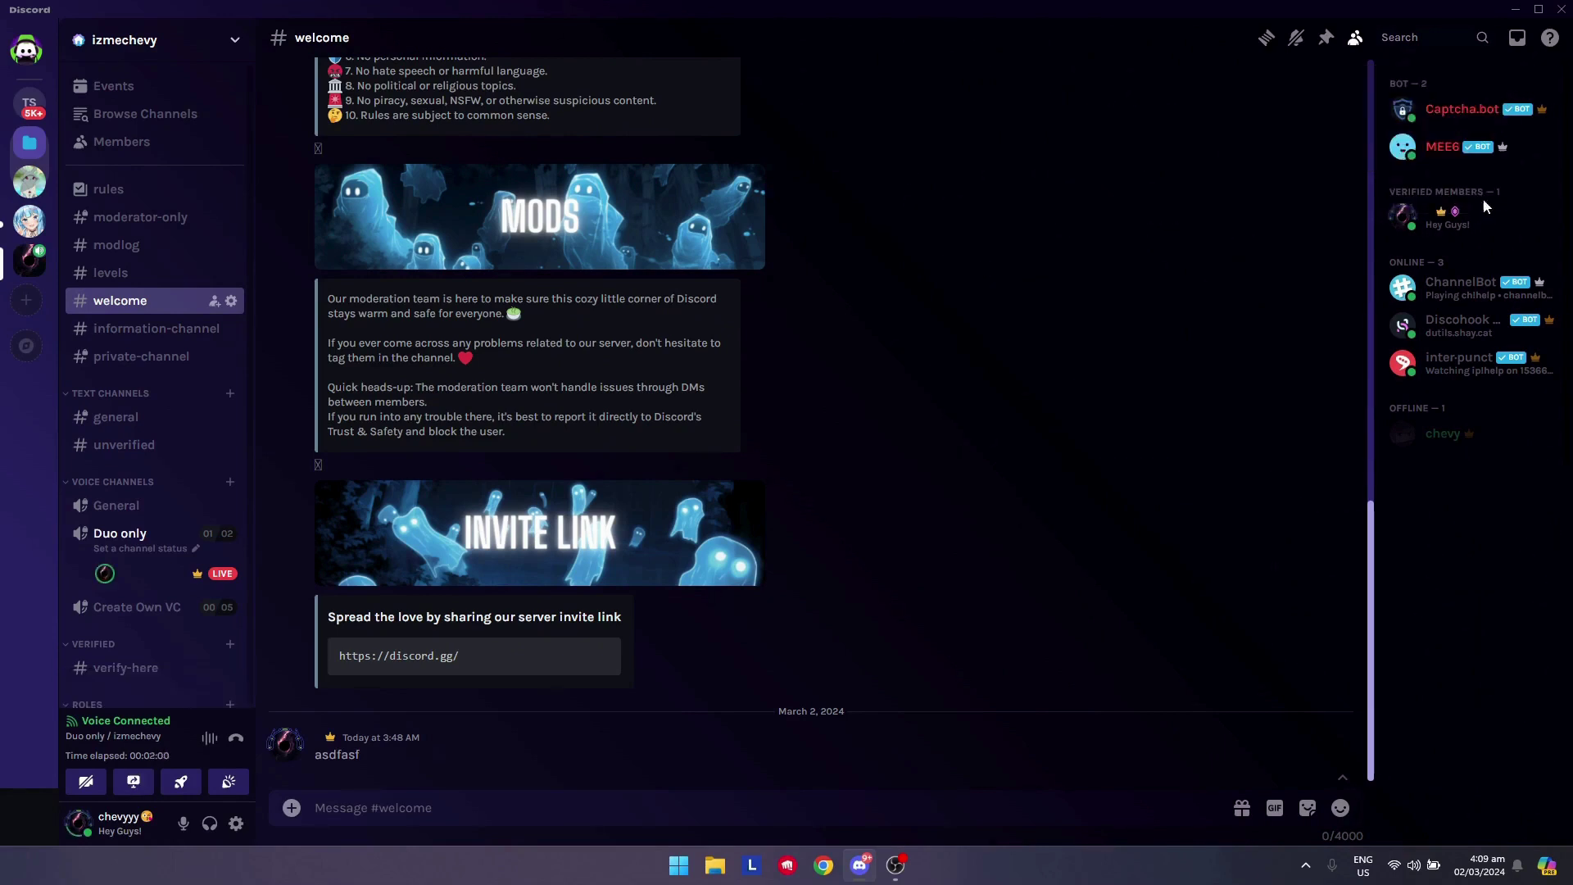
{"action": "left_click", "coordinate": [236, 738]}
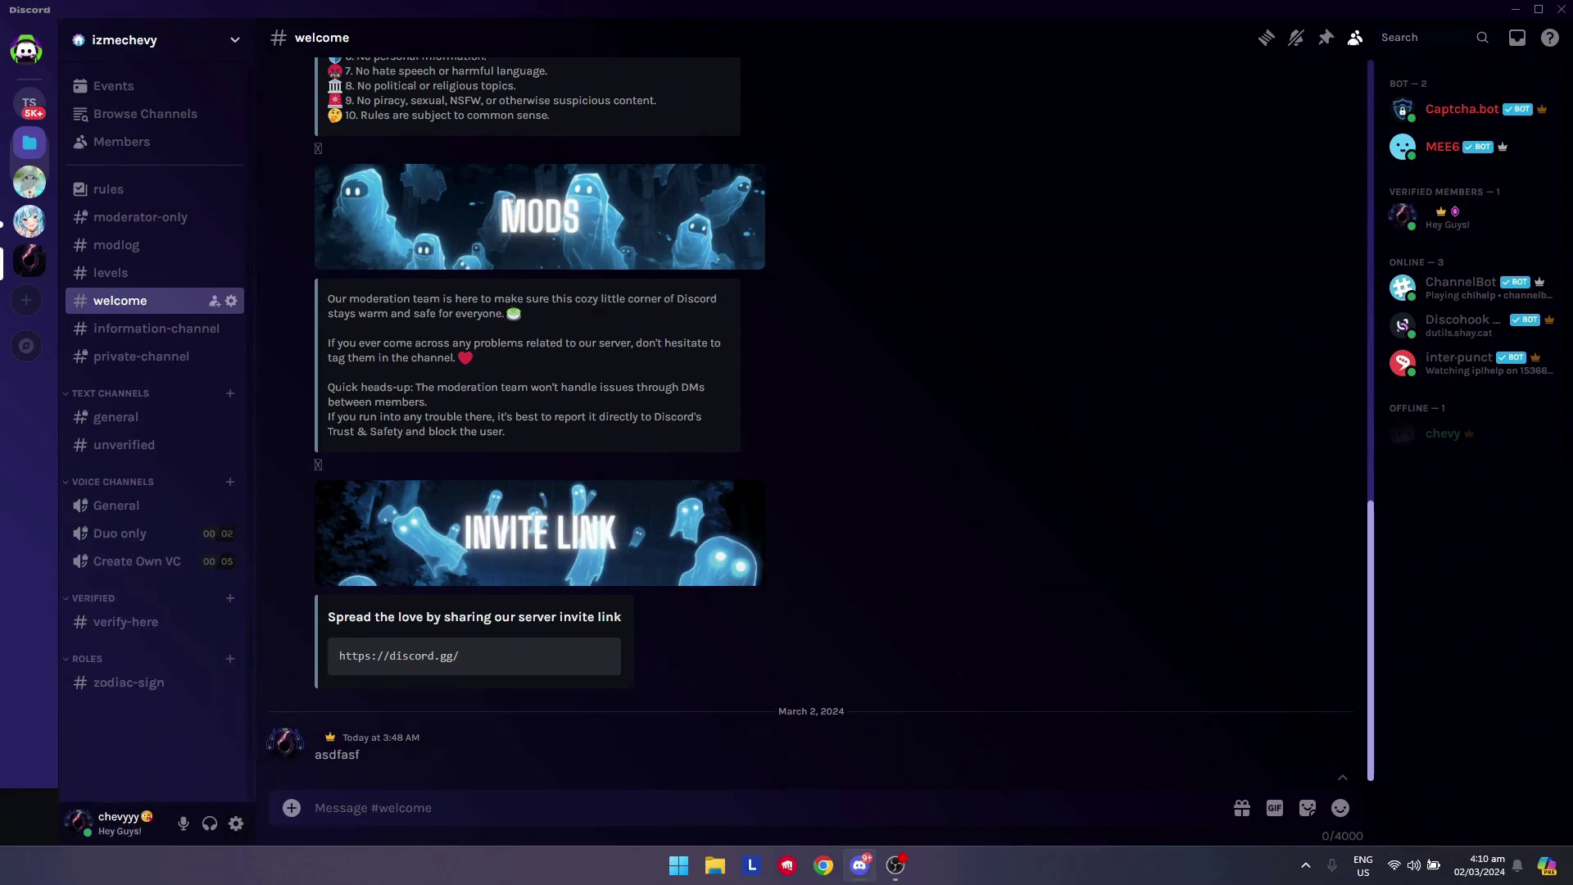
- Switch to Chrome, run an internet speed test on speedtest.net, and close the browser window
{"action": "key", "text": "alt+Tab"}
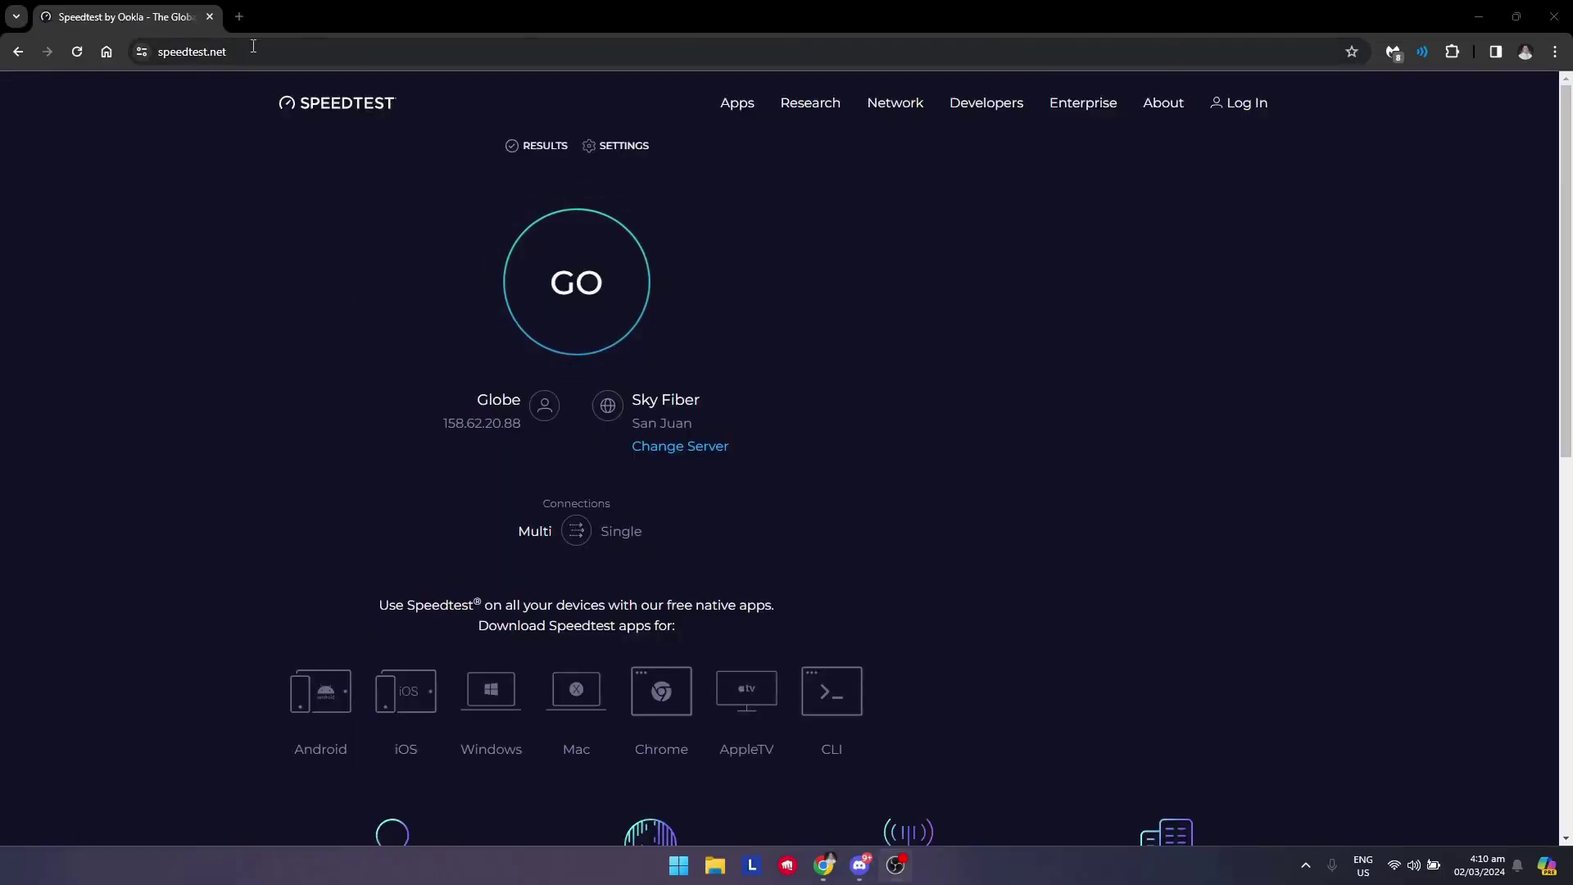
{"action": "left_click", "coordinate": [531, 299]}
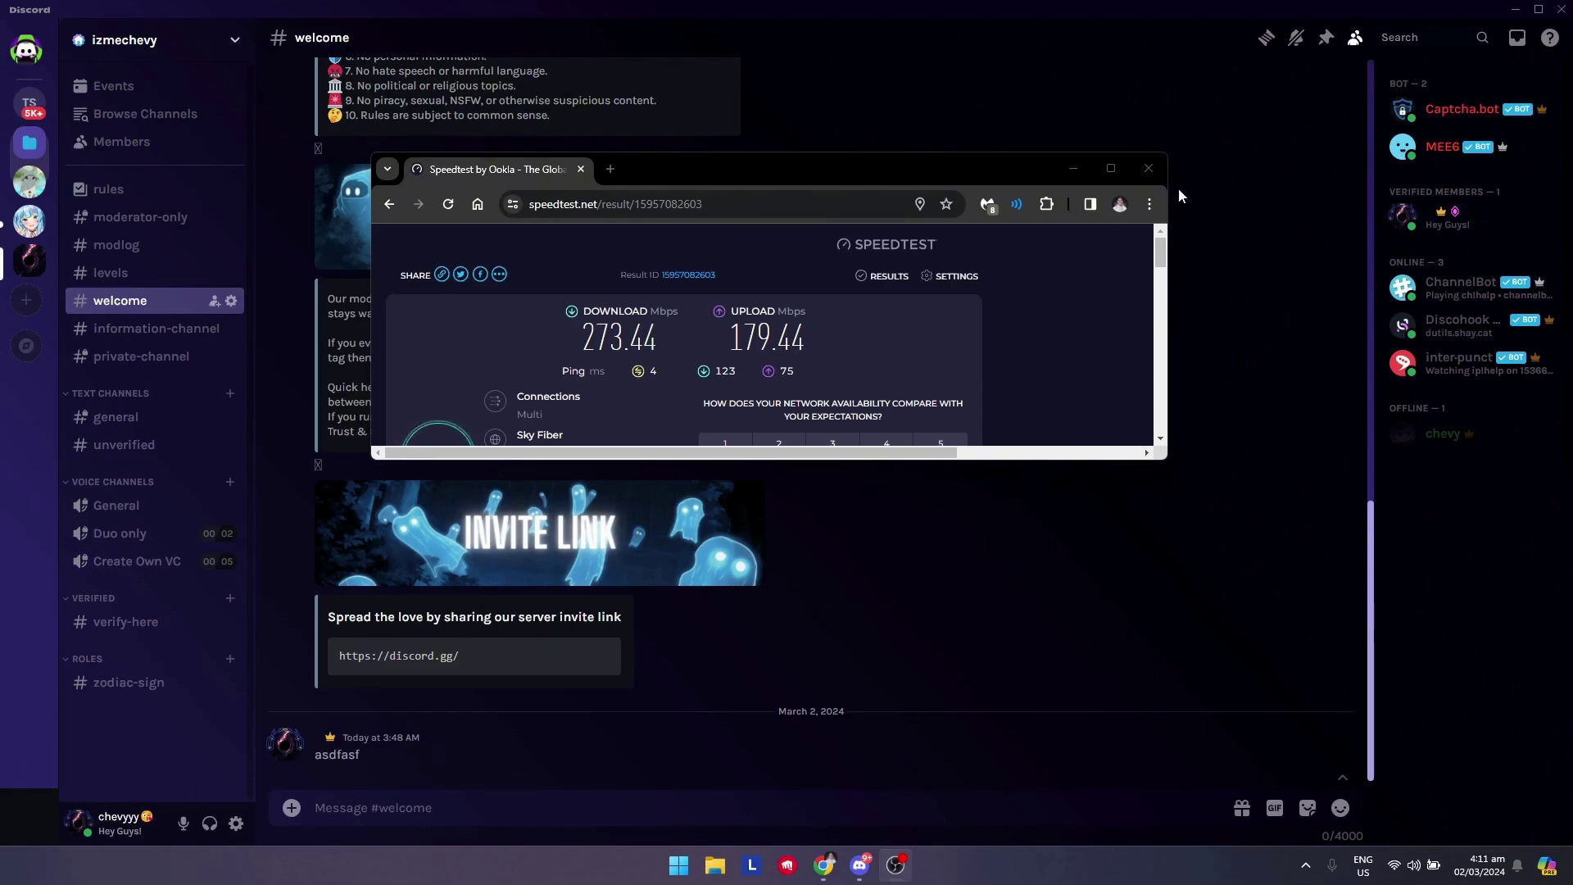
{"action": "left_click", "coordinate": [1152, 172]}
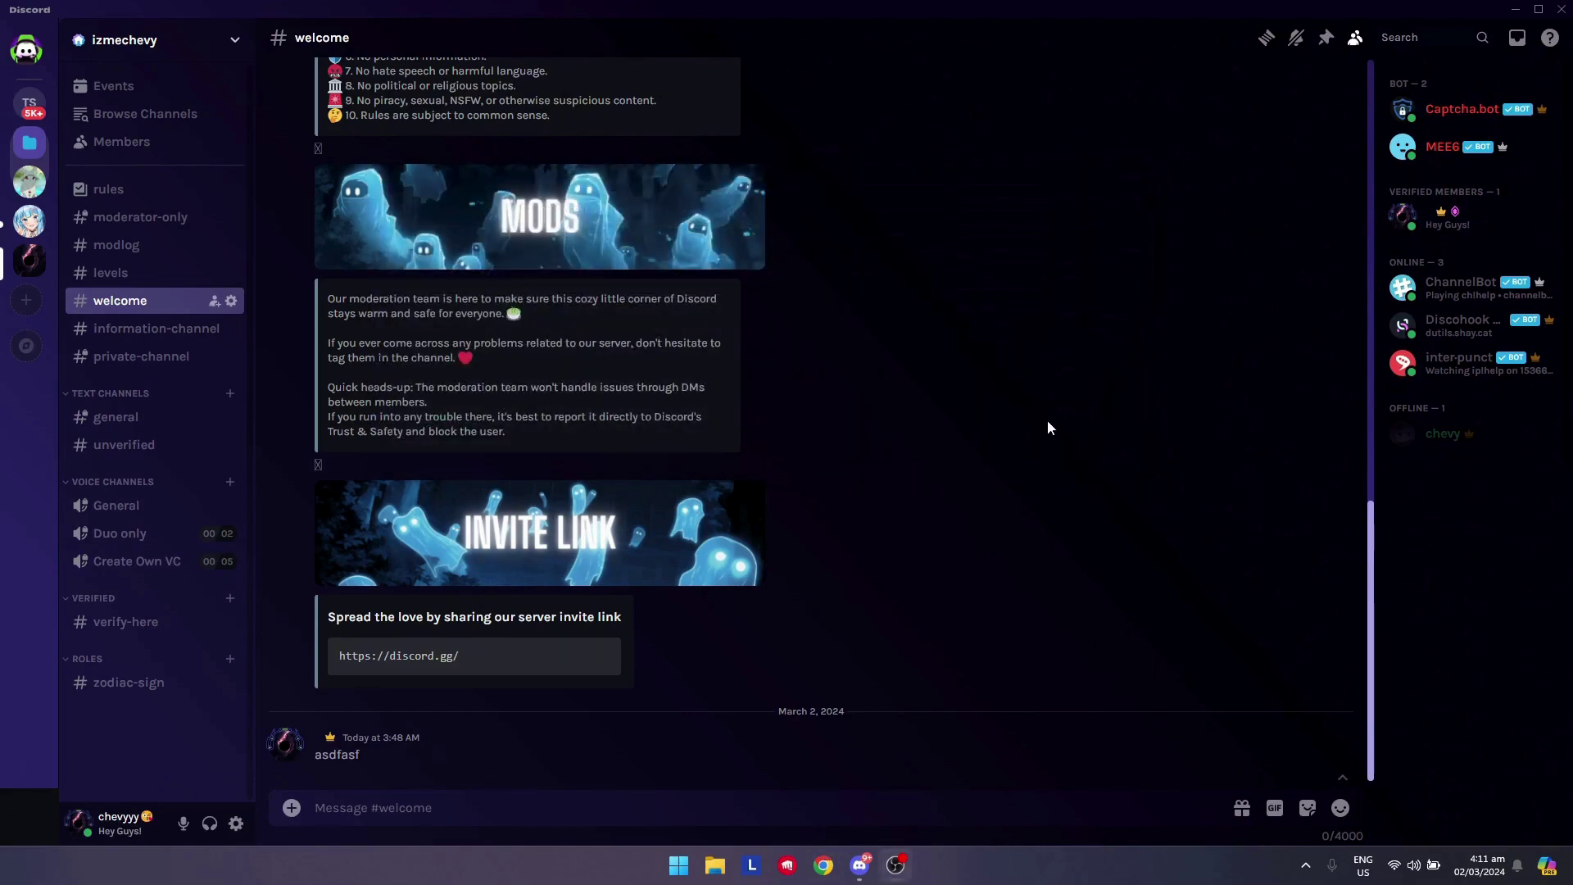
- Open Task Manager and review the running apps and background processes for resource usage
{"action": "key", "text": "ctrl+shift+Escape"}
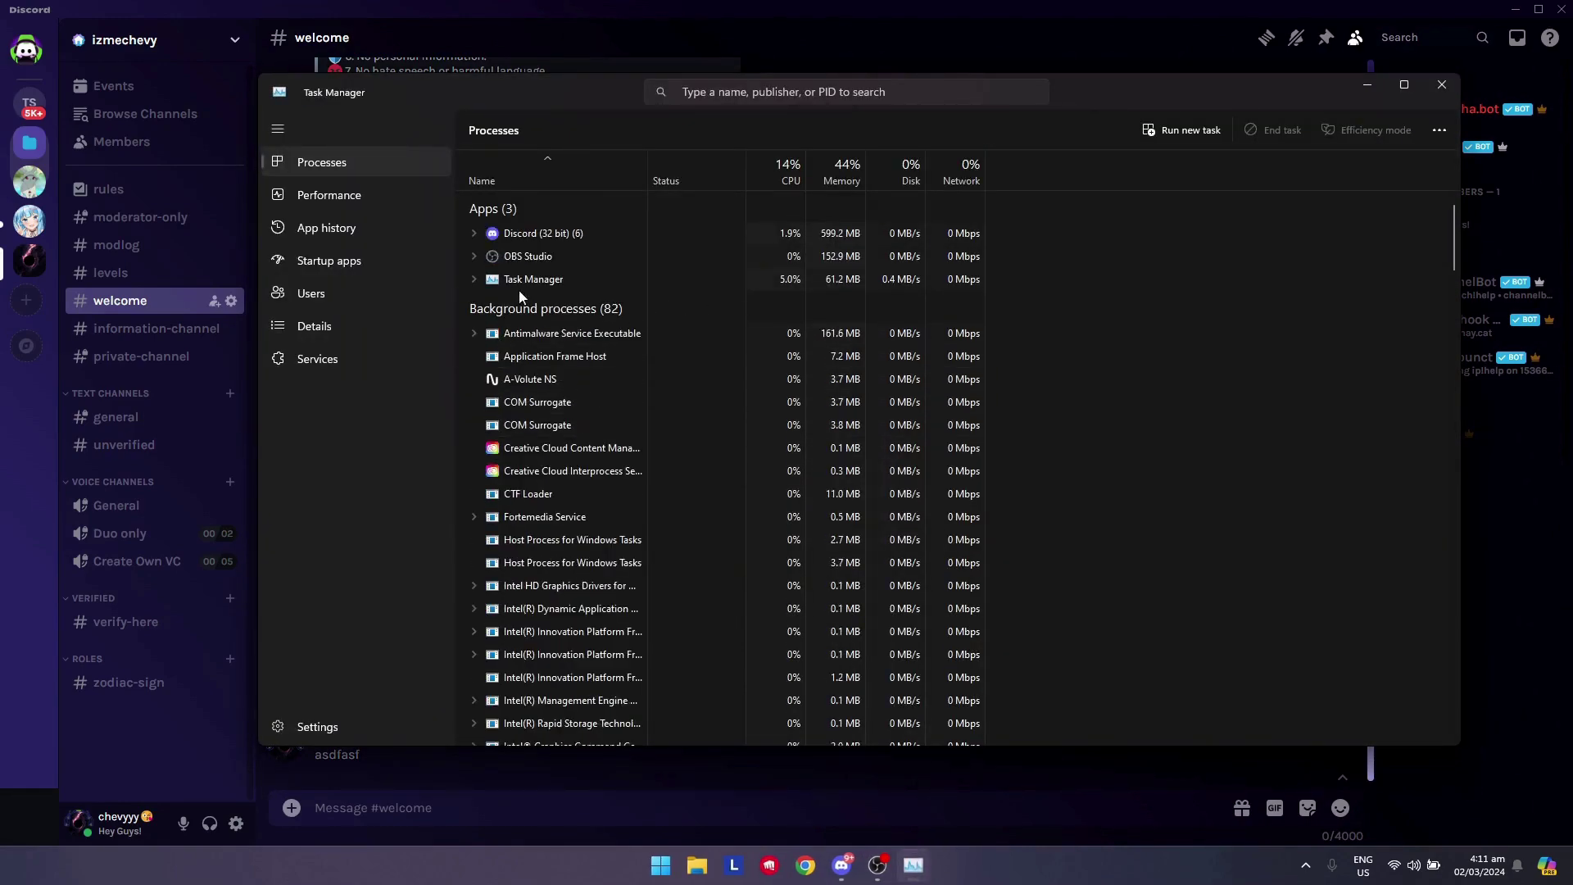
{"action": "scroll", "coordinate": [659, 412], "scroll_direction": "down", "scroll_amount": 3}
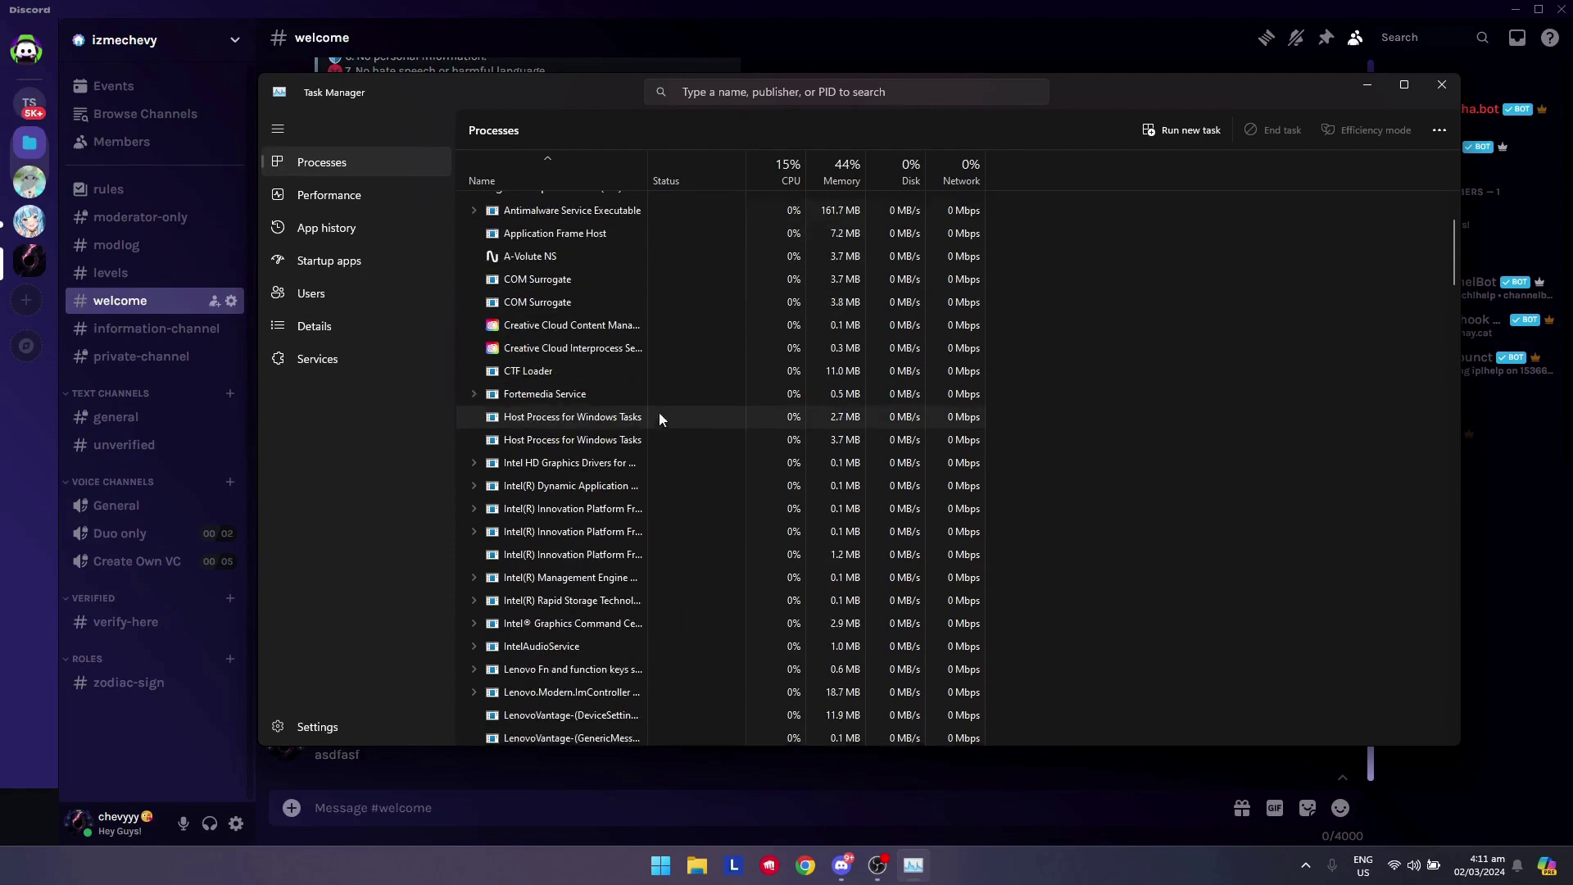
{"action": "scroll", "coordinate": [737, 459], "scroll_direction": "up", "scroll_amount": 3}
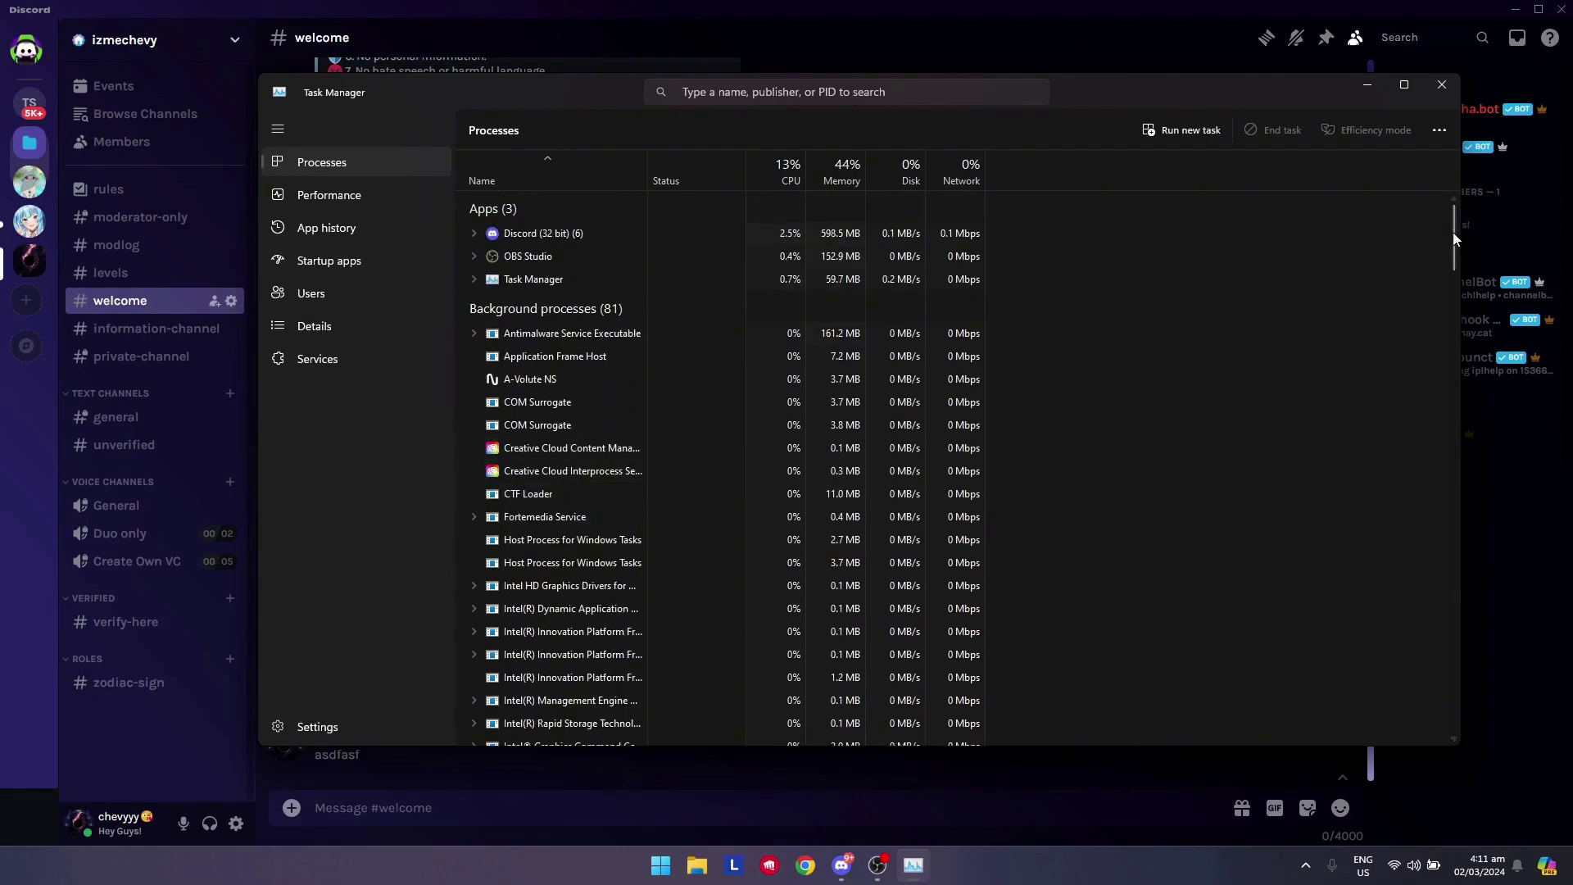
{"action": "mouse_move", "coordinate": [1457, 232]}
{"action": "left_mouse_down"}
{"action": "mouse_move", "coordinate": [1455, 248]}
{"action": "mouse_move", "coordinate": [1449, 227]}
{"action": "left_mouse_up"}
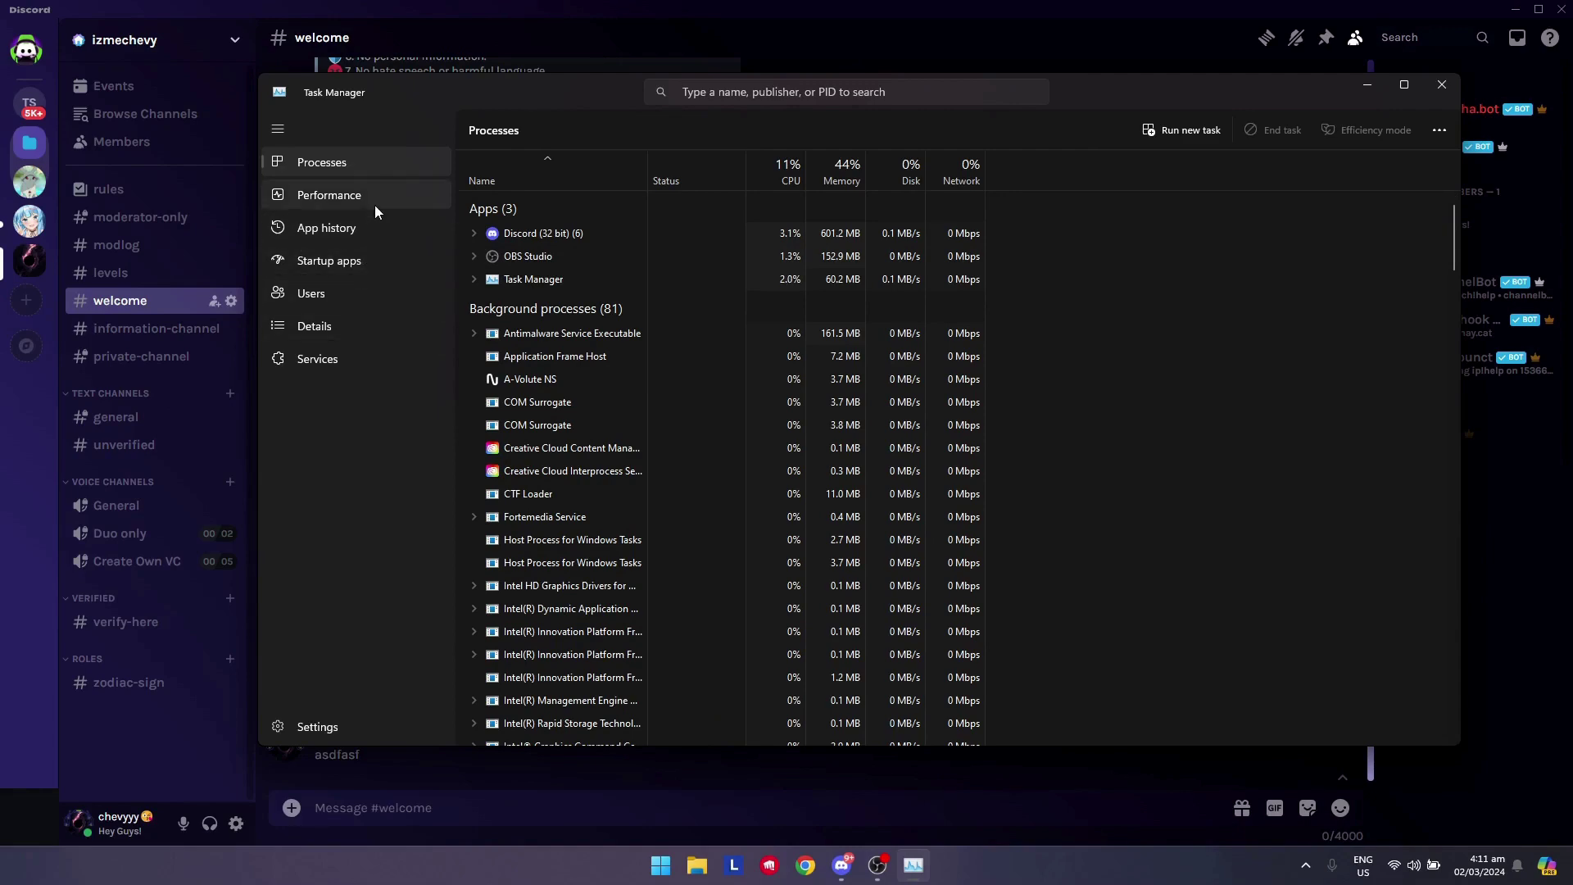
- Show the priority options of the first Discord.exe process in Task Manager's detailed process list, then dismiss them
{"action": "left_click", "coordinate": [325, 324]}
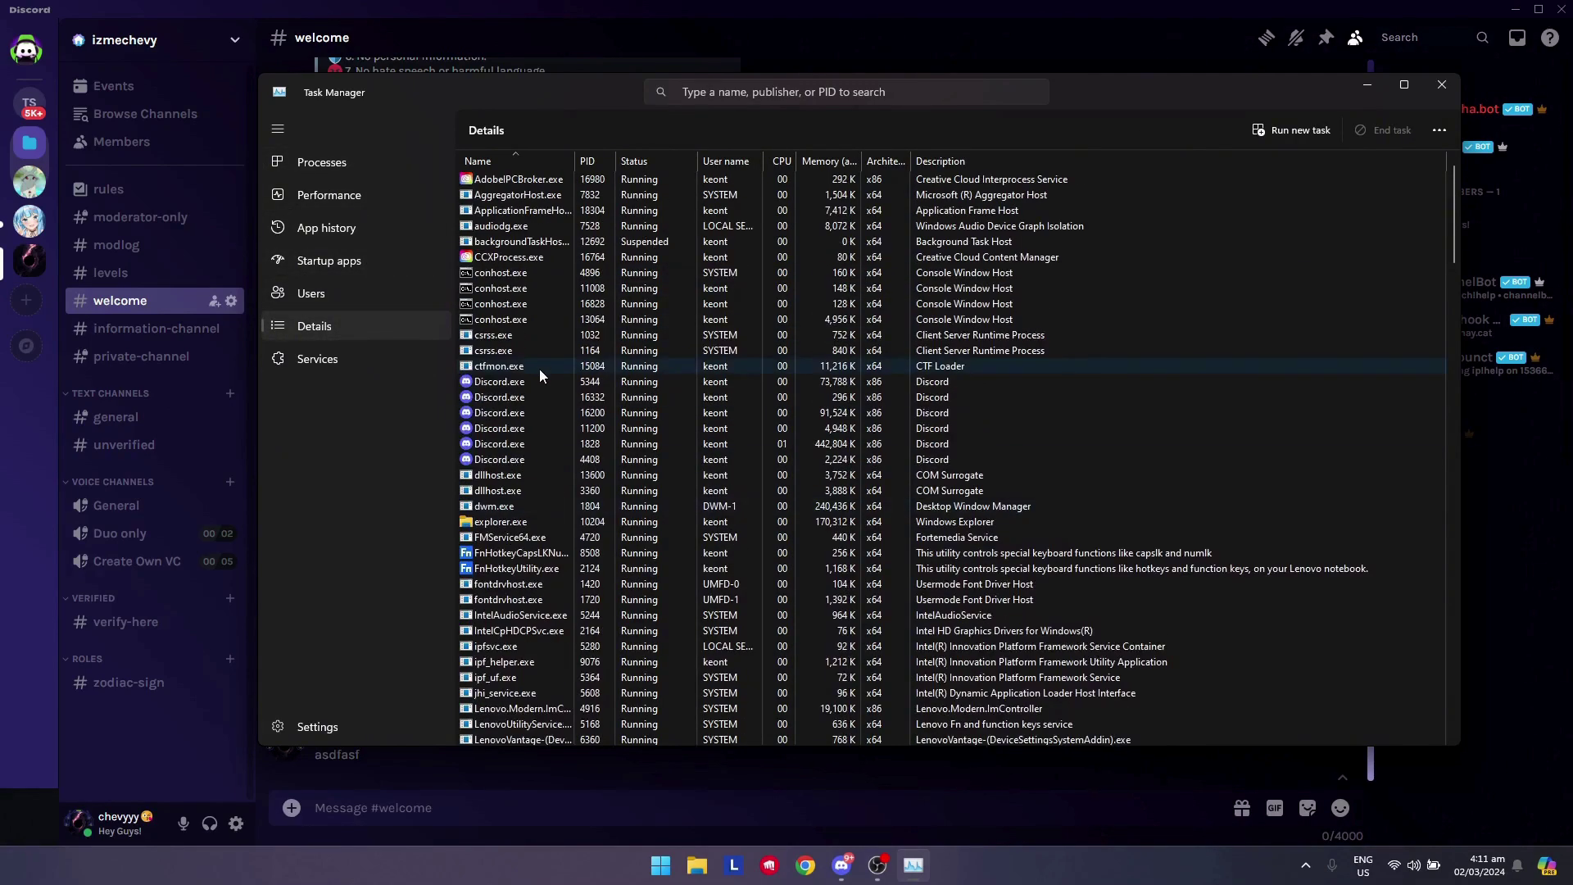
{"action": "left_click", "coordinate": [496, 384]}
{"action": "right_click", "coordinate": [495, 388]}
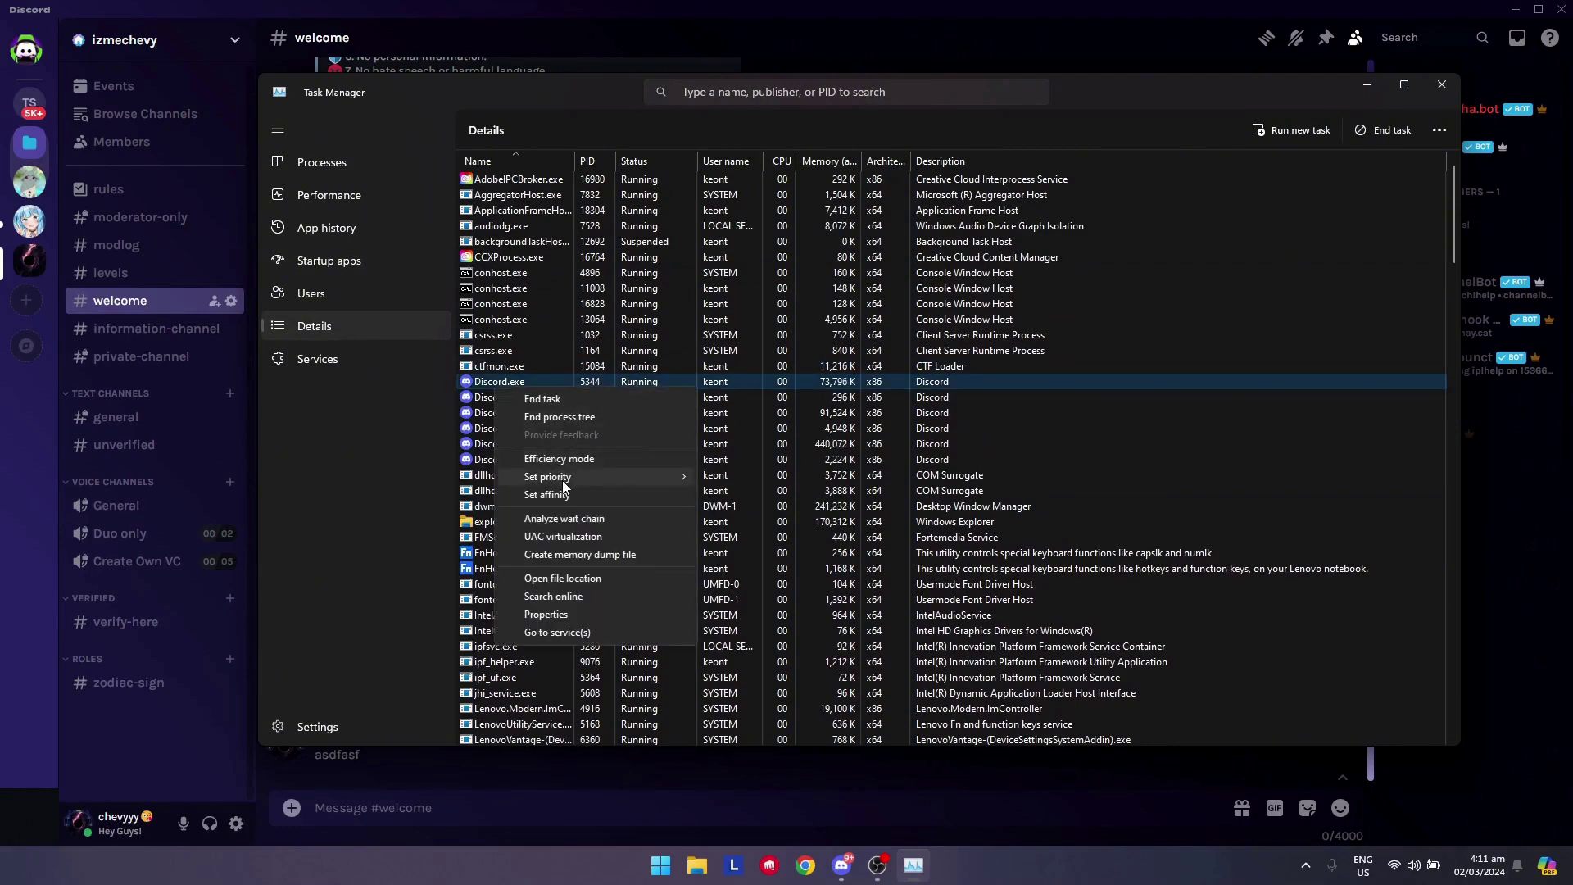
{"action": "mouse_move", "coordinate": [563, 480]}
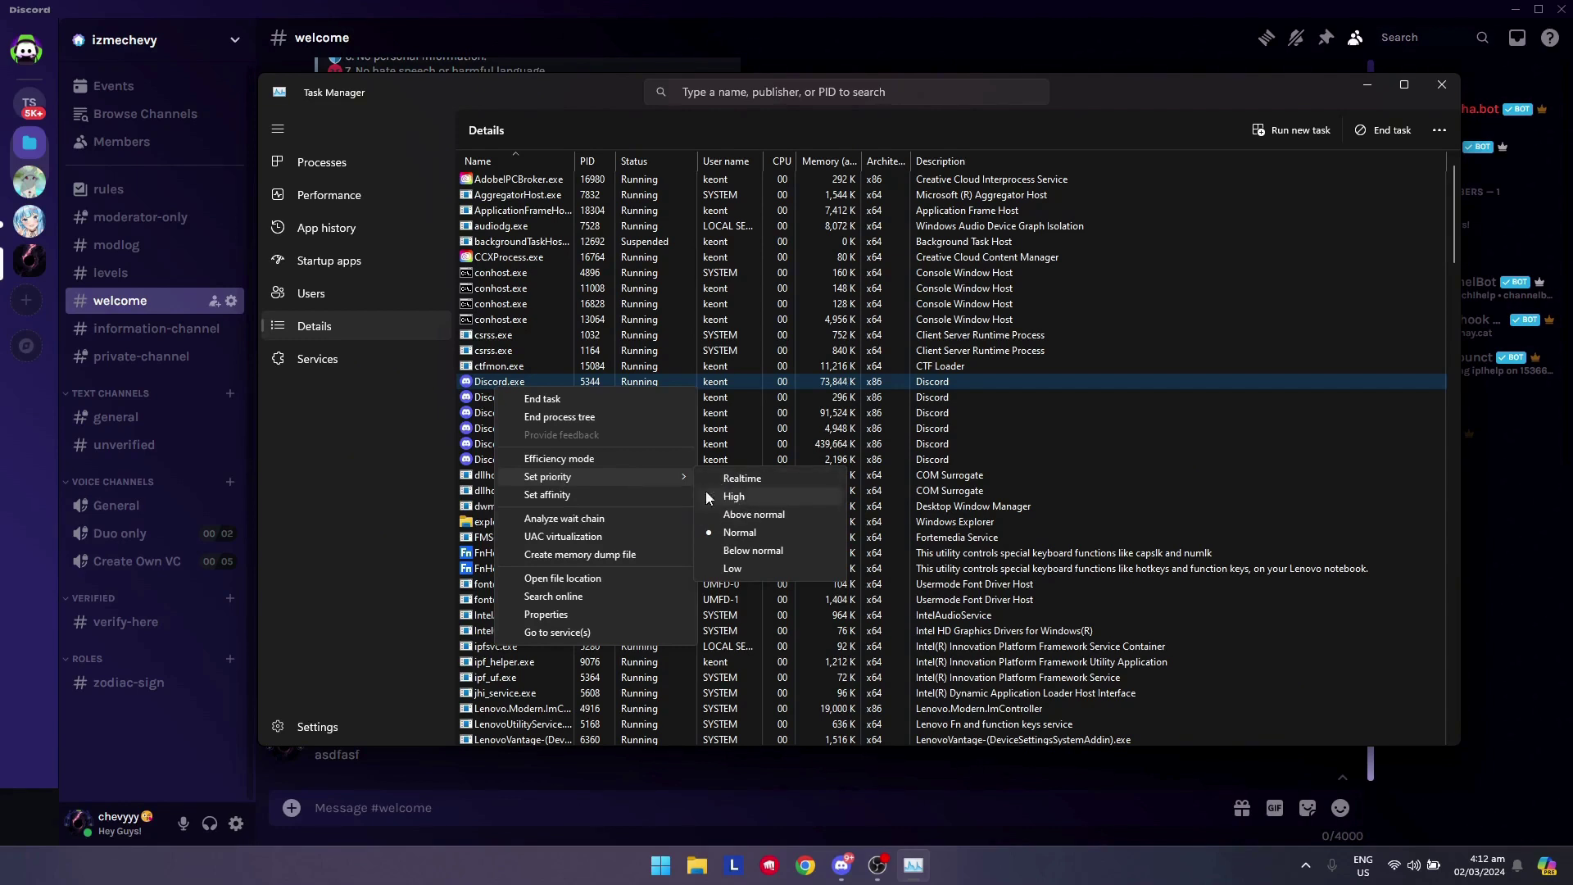
{"action": "left_click", "coordinate": [407, 453]}
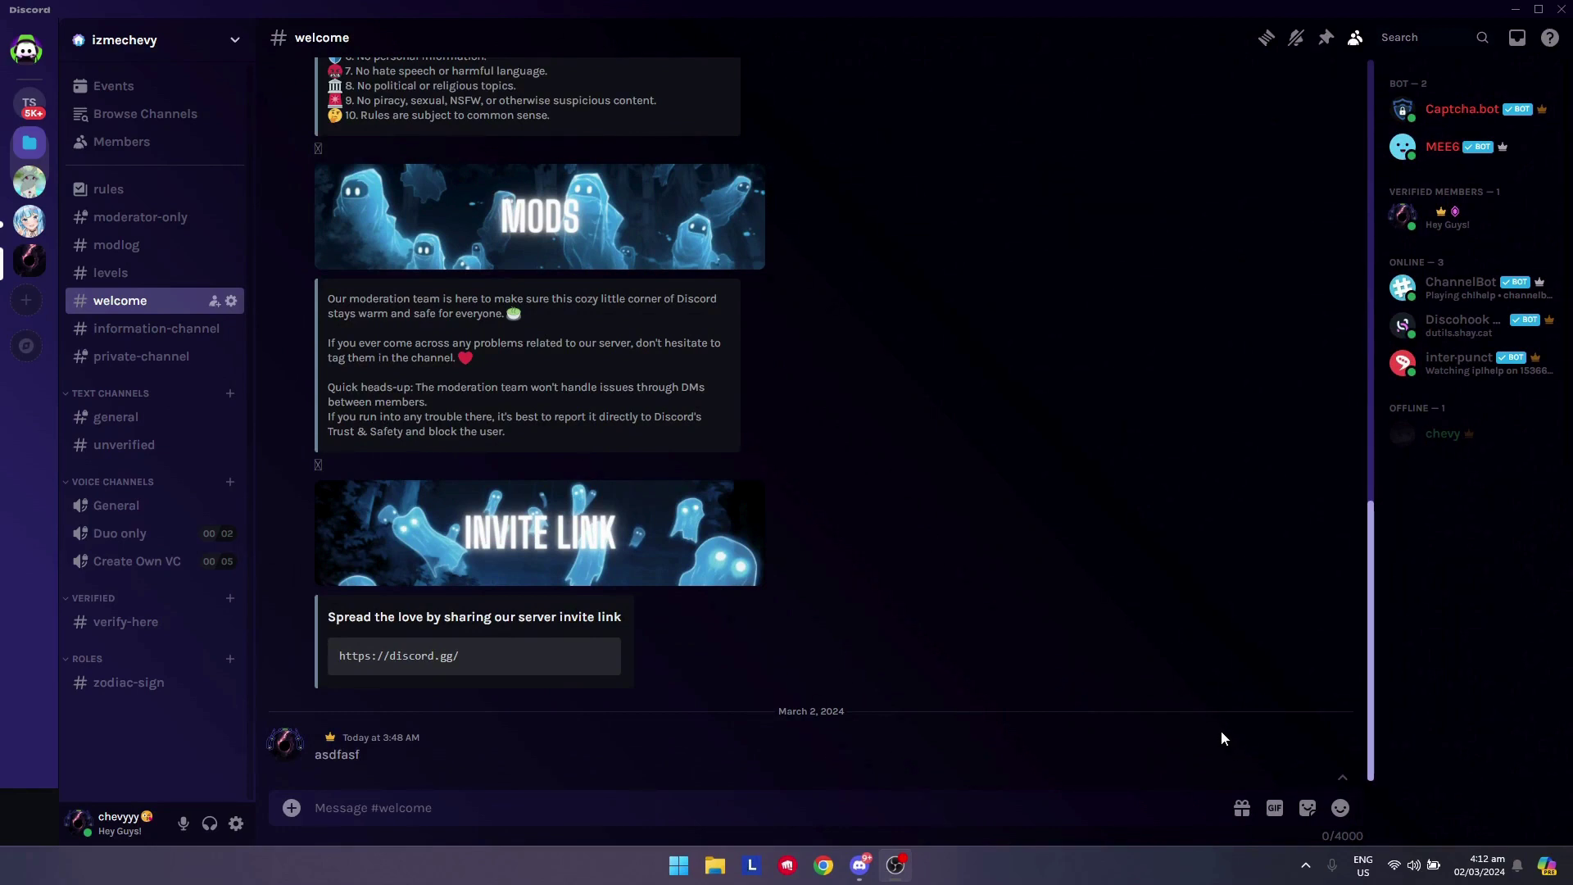
- Open Windows Update, check for updates, and close the Settings window
{"action": "key", "text": "super"}
{"action": "type", "text": "windows upa"}
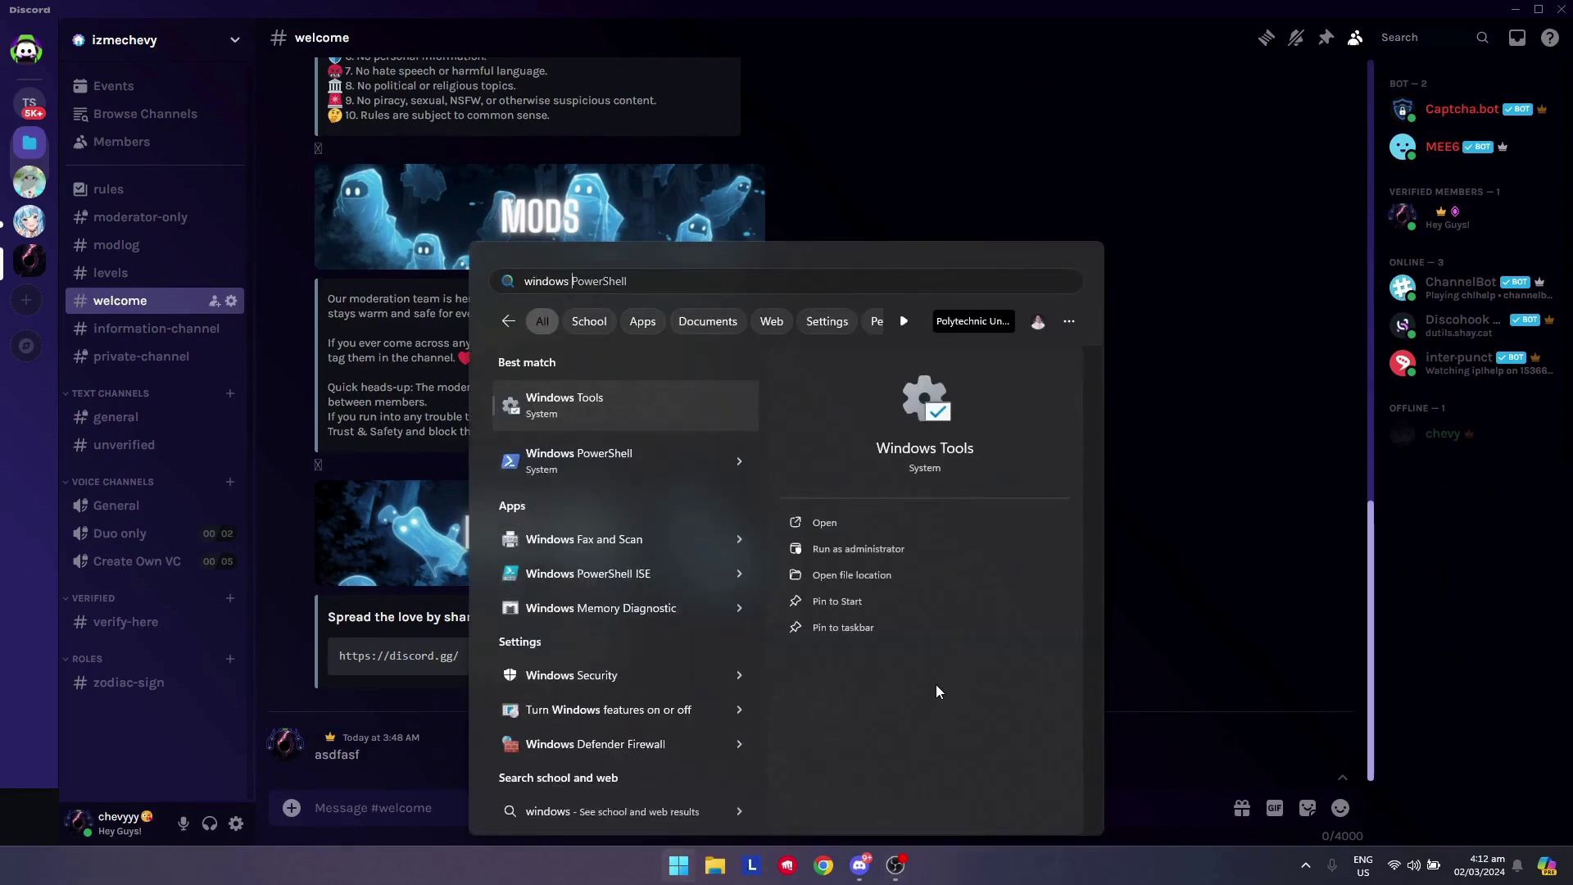
{"action": "left_click", "coordinate": [611, 391]}
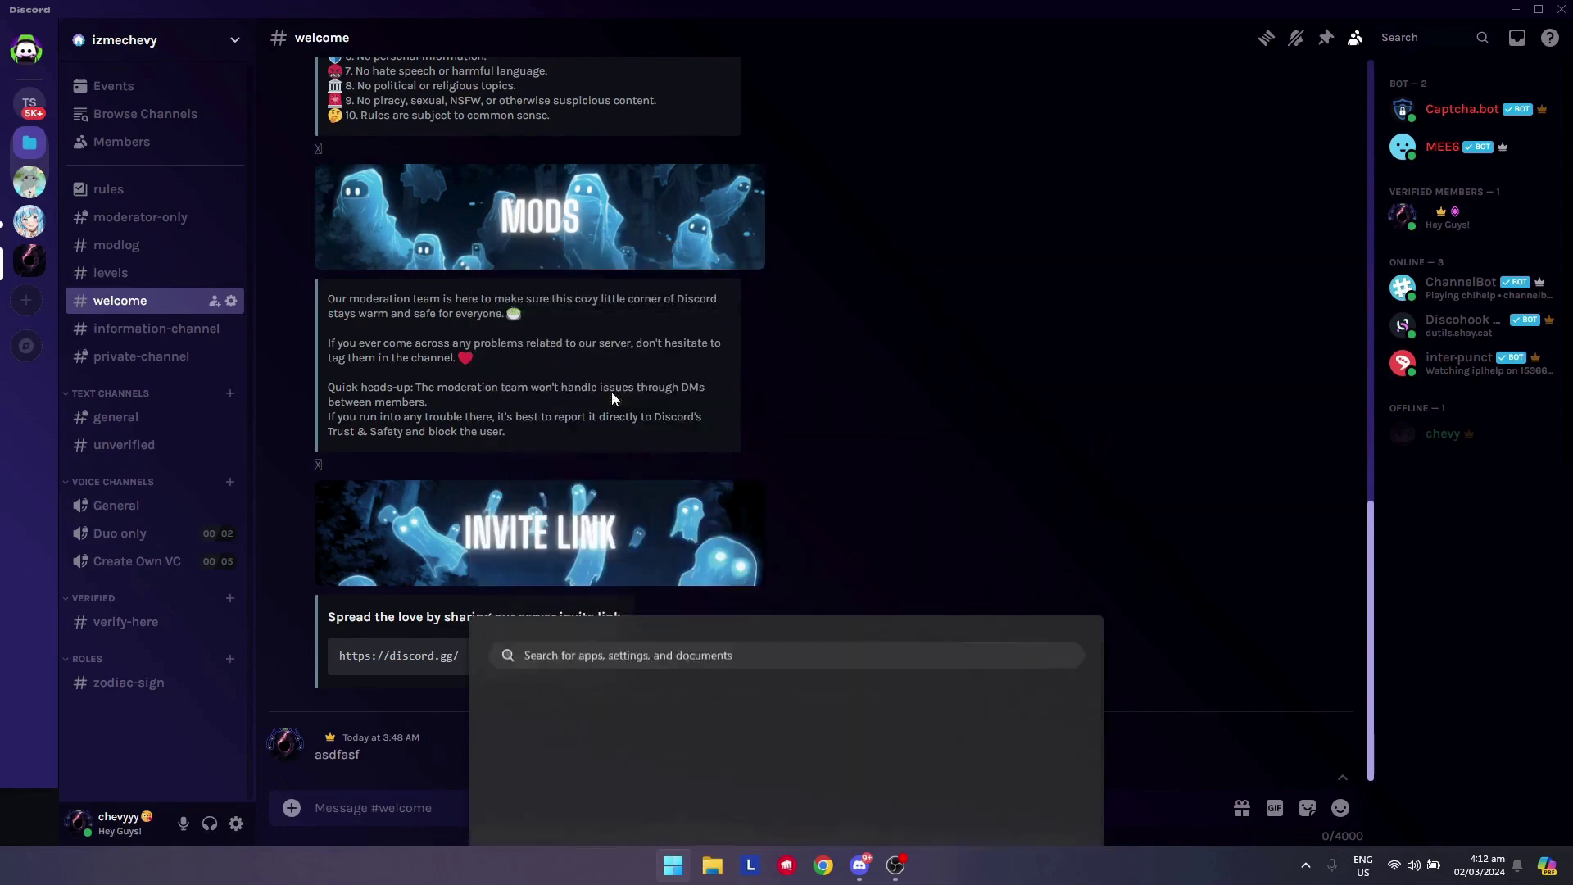
{"action": "left_click", "coordinate": [1301, 140]}
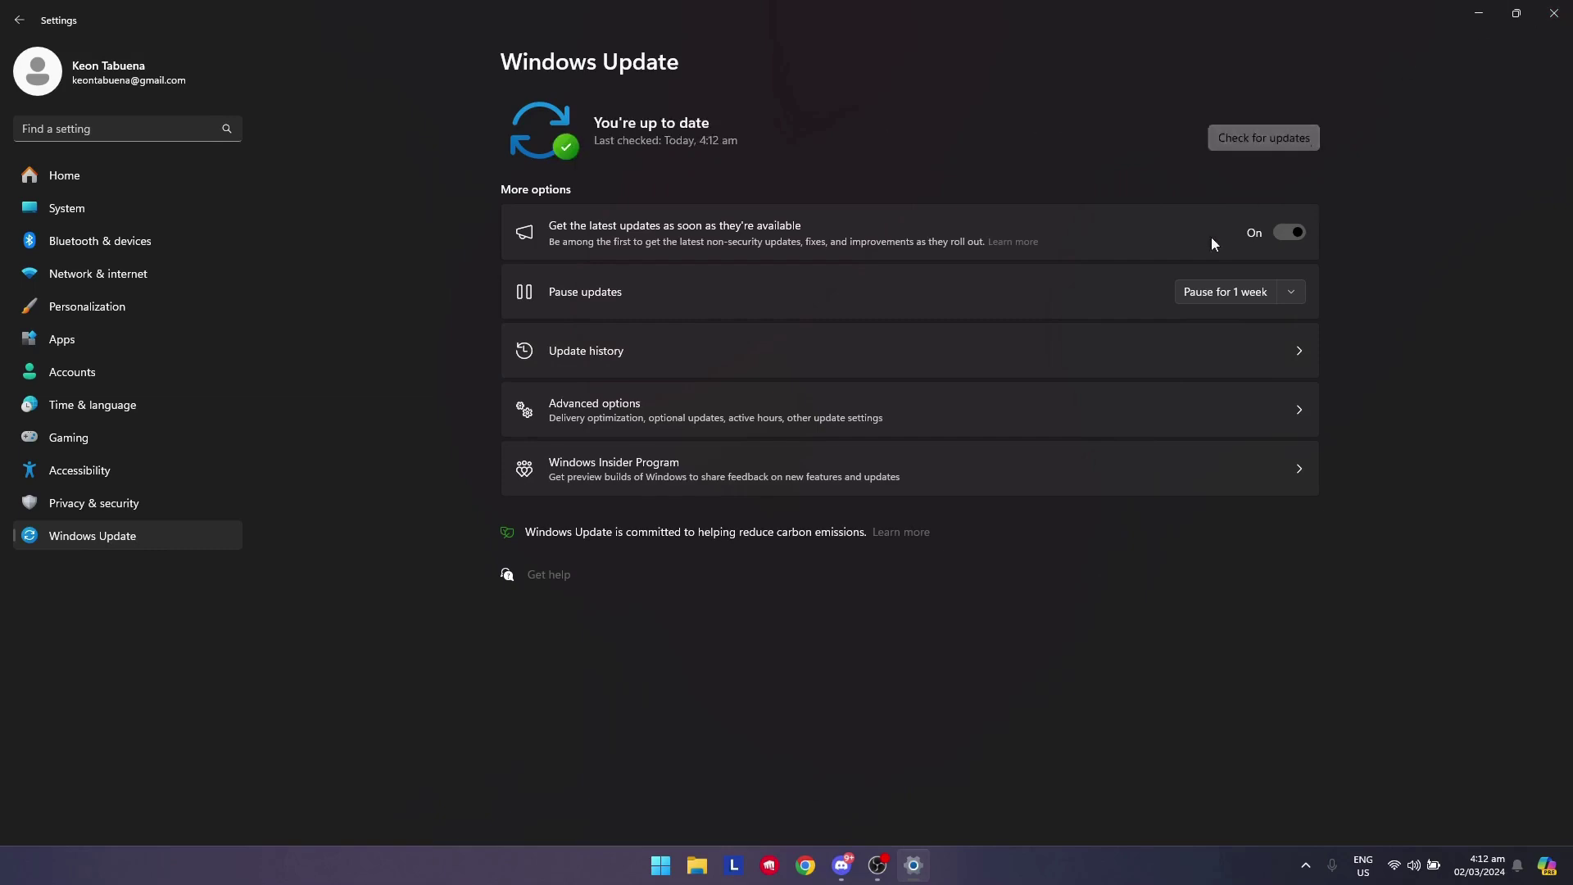
{"action": "left_click", "coordinate": [1556, 25]}
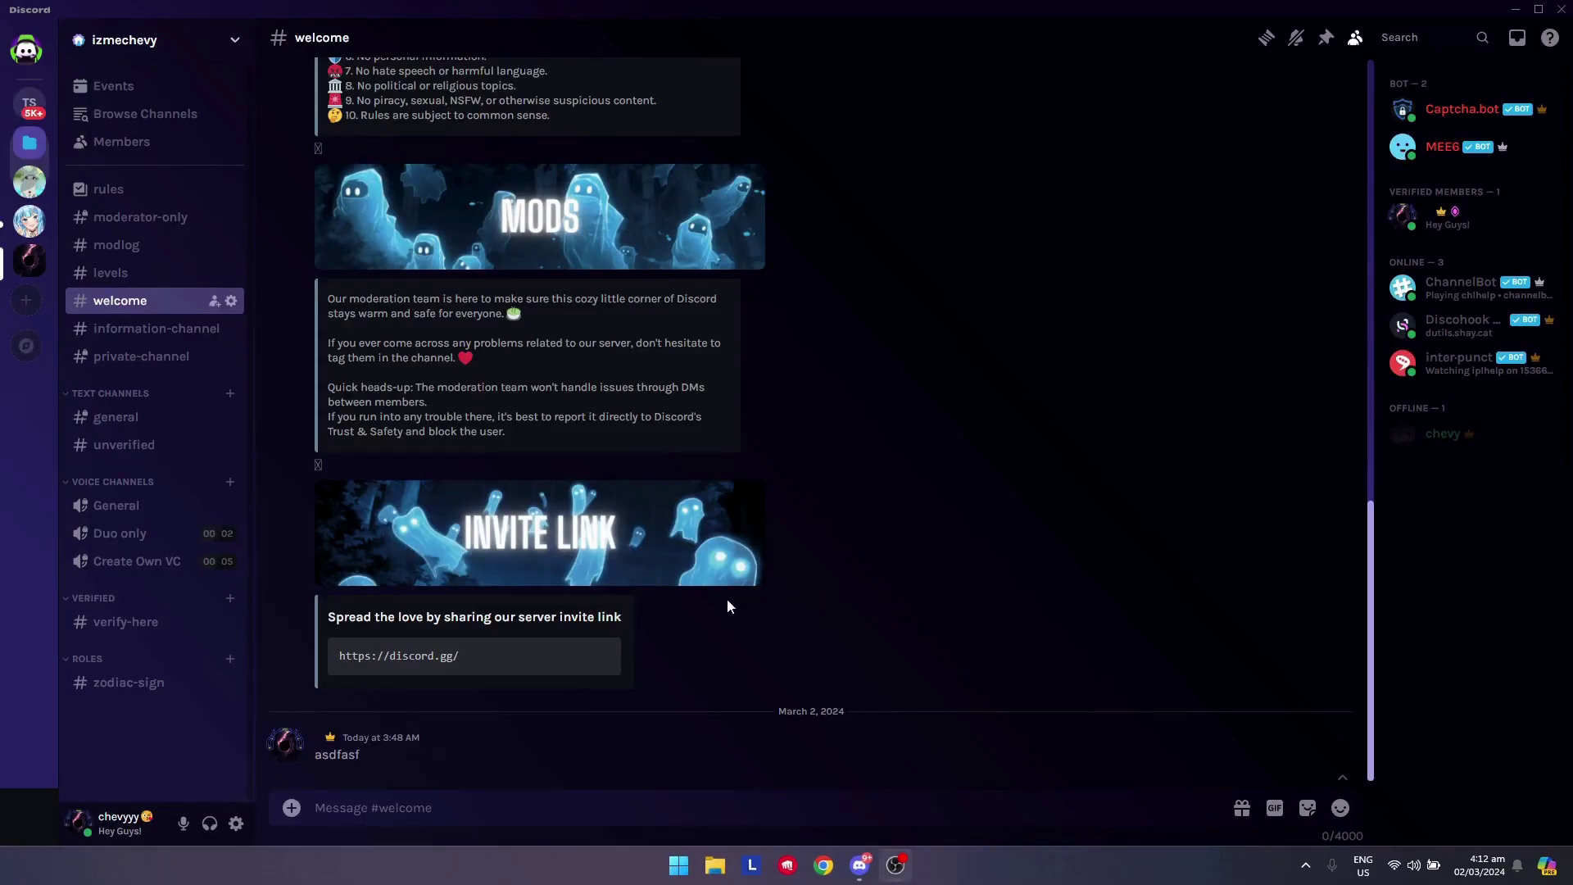